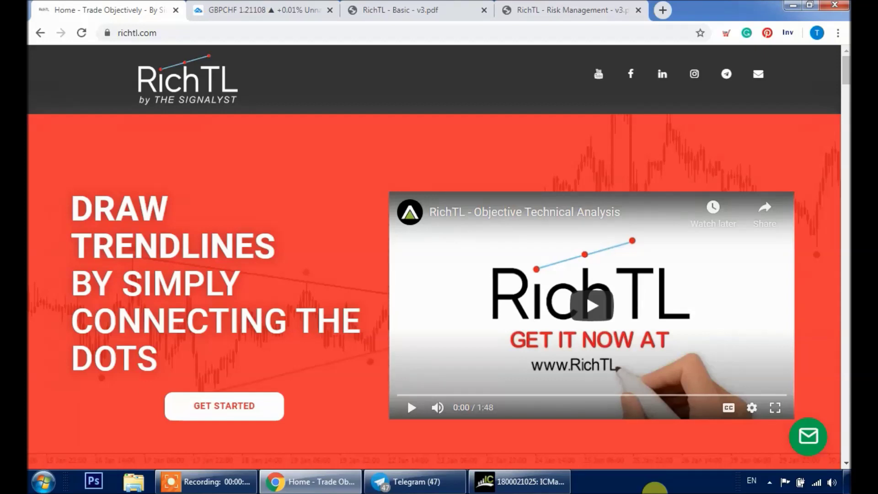
# - Switch from the RichTL page in Chrome to the MetaTrader 4 EURUSD chart window
pyautogui.click(545, 481)
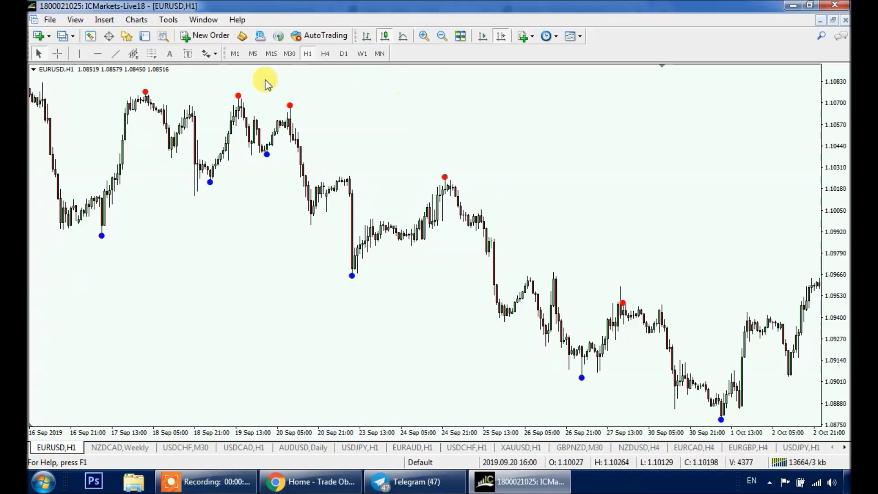
# - Draw a rising trendline through the blue lows and a falling trendline across the red highs
pyautogui.click(115, 54)
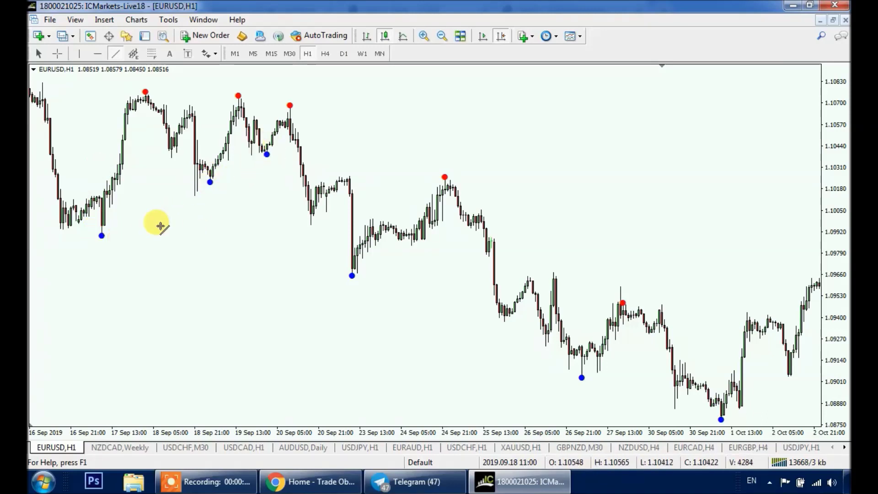
pyautogui.moveTo(102, 236); pyautogui.dragTo(329, 121)
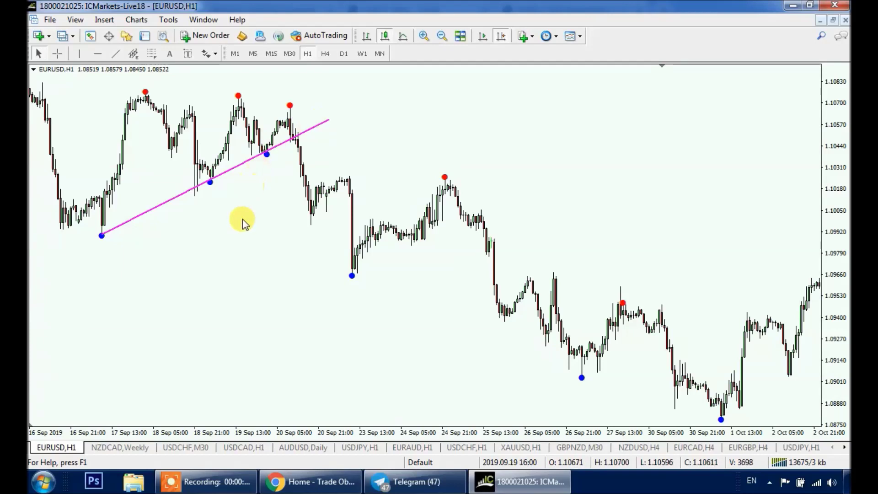
pyautogui.click(115, 54)
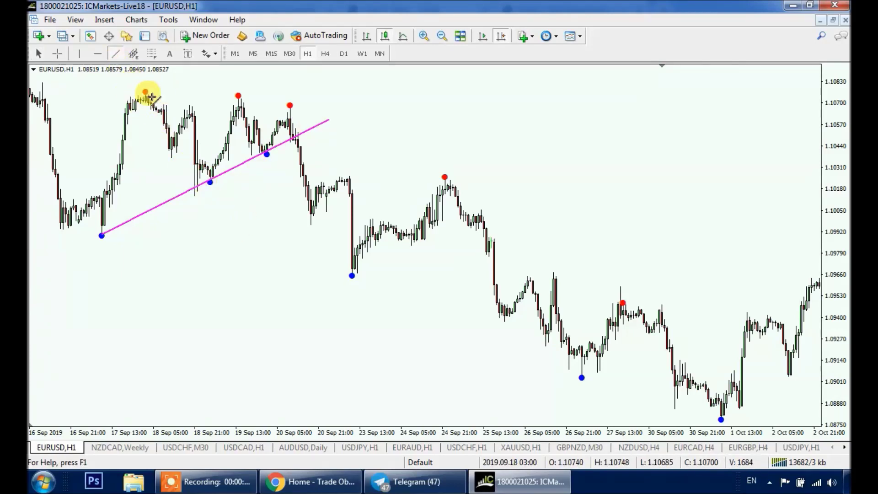
pyautogui.moveTo(145, 92); pyautogui.dragTo(329, 109)
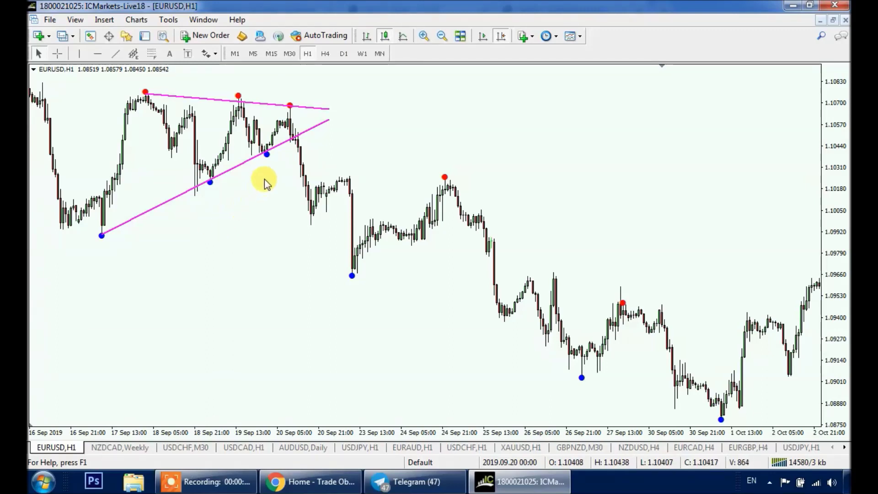
# - Draw two grey rectangle zones, one beside the third red high and one at the breakout low
pyautogui.click(104, 20)
pyautogui.moveTo(182, 114)
pyautogui.click(219, 113)
pyautogui.moveTo(288, 105); pyautogui.dragTo(346, 114)
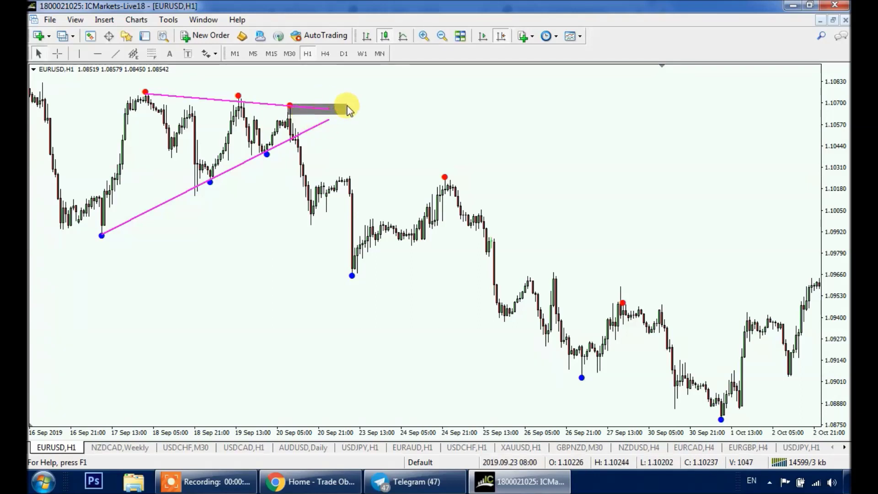
pyautogui.moveTo(319, 110); pyautogui.dragTo(300, 155)
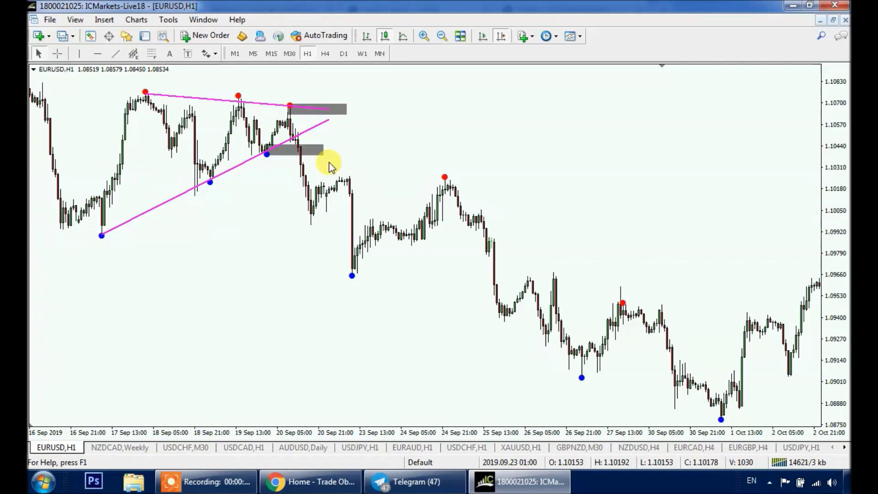
# - Add Fibonacci STOP LOSS, ENTRY, 1R and 2R levels at the breakout, with STOP LOSS above the zone
pyautogui.click(151, 53)
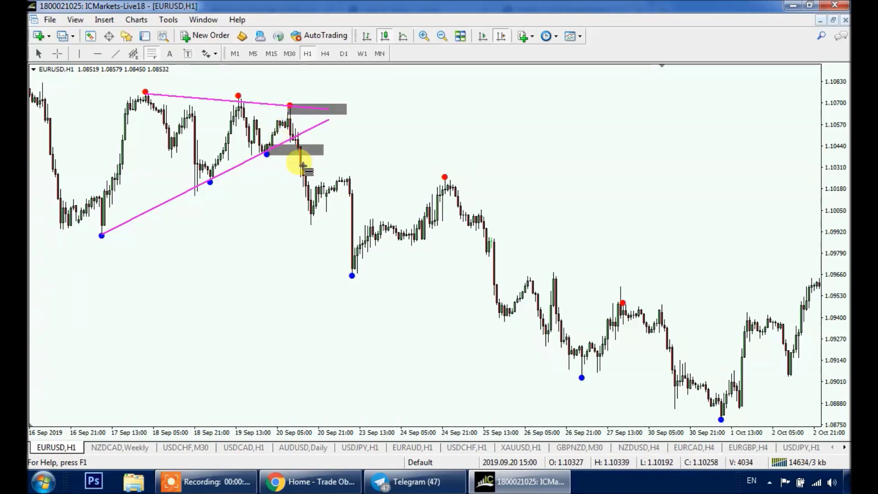
pyautogui.moveTo(301, 163); pyautogui.dragTo(295, 165)
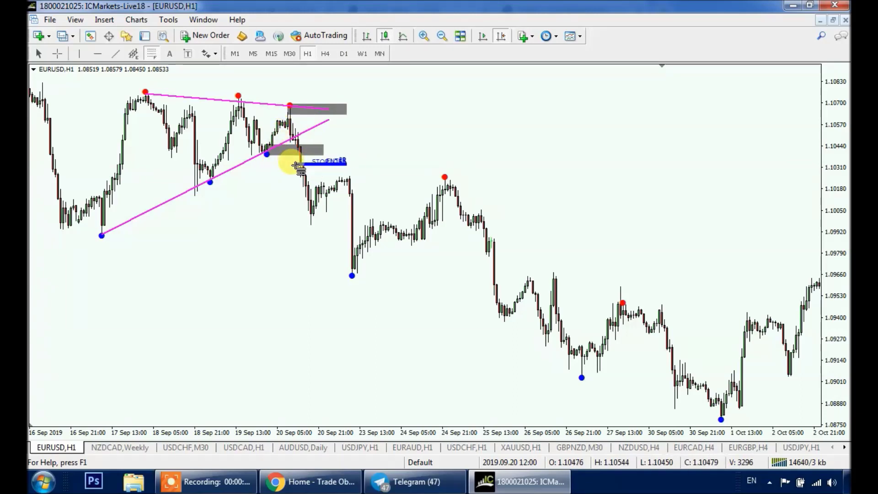
pyautogui.moveTo(297, 165); pyautogui.dragTo(284, 102)
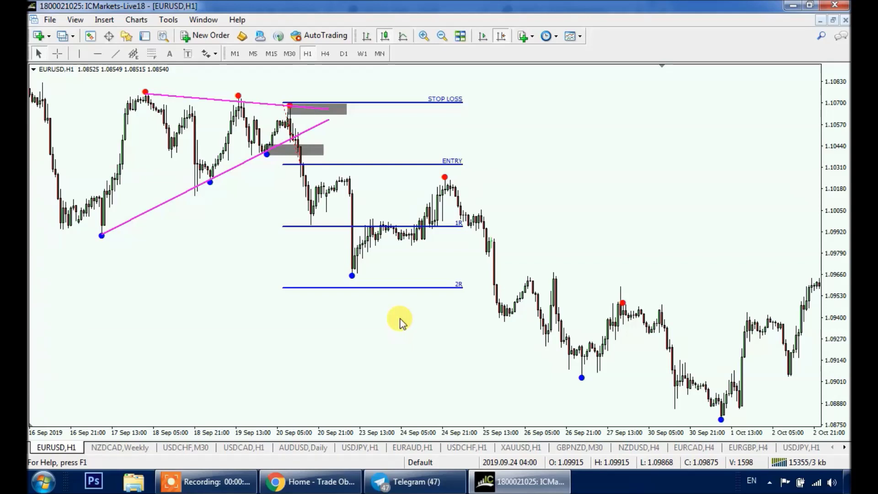
# - Draw a long falling trendline from the 20 Sep high to about 2 Oct, then show October bars
pyautogui.click(116, 54)
pyautogui.moveTo(290, 109); pyautogui.dragTo(813, 349)
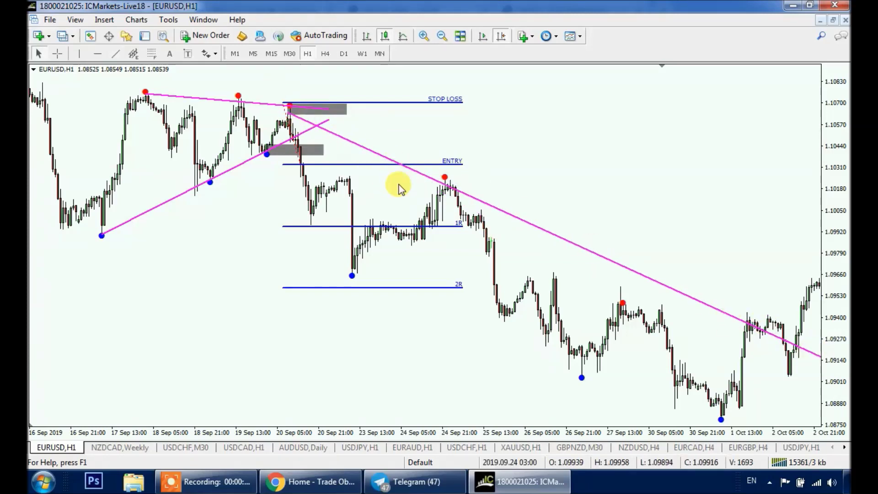
pyautogui.moveTo(810, 348); pyautogui.dragTo(783, 376)
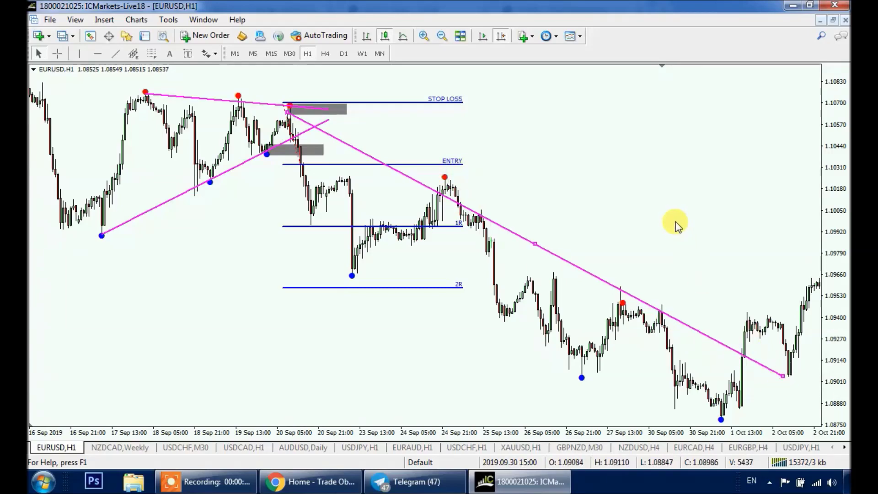
pyautogui.moveTo(678, 209); pyautogui.dragTo(329, 188)
pyautogui.click(115, 53)
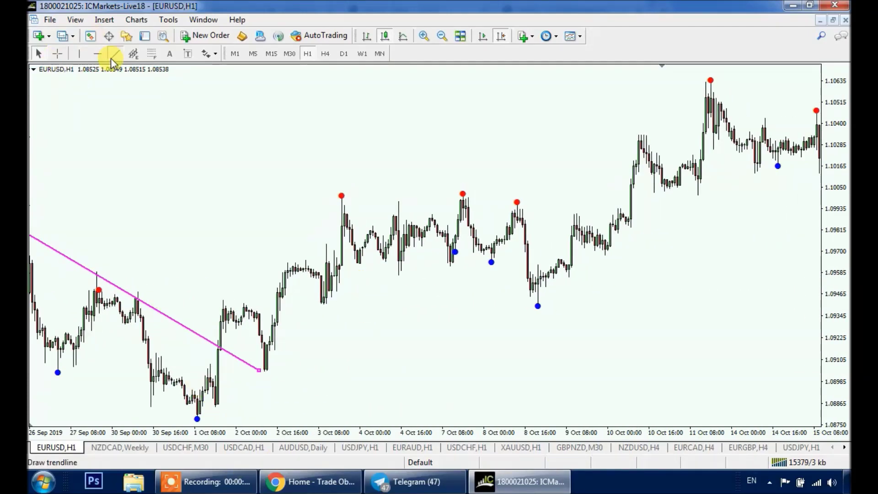
# - Draw a rising trendline from the 1 Oct low and another across the 3 Oct and later highs
pyautogui.moveTo(197, 417); pyautogui.dragTo(524, 222)
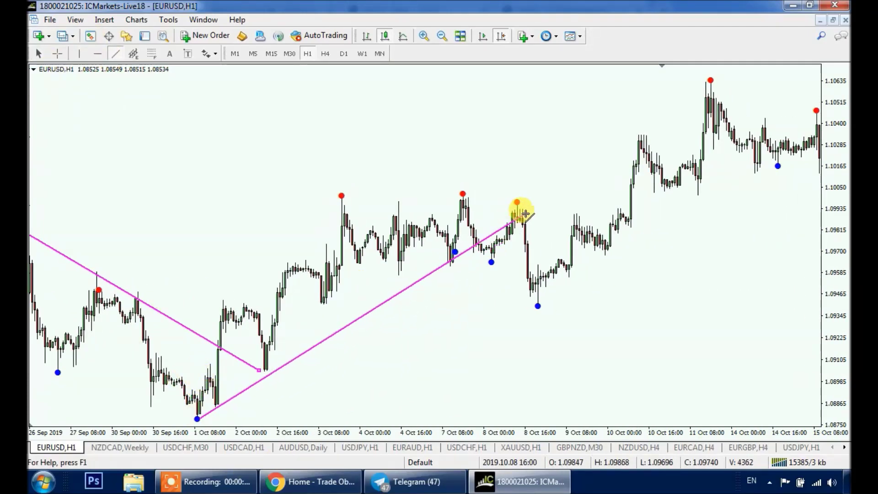
pyautogui.moveTo(455, 263); pyautogui.dragTo(380, 204)
pyautogui.click(115, 53)
pyautogui.moveTo(271, 197); pyautogui.dragTo(587, 208)
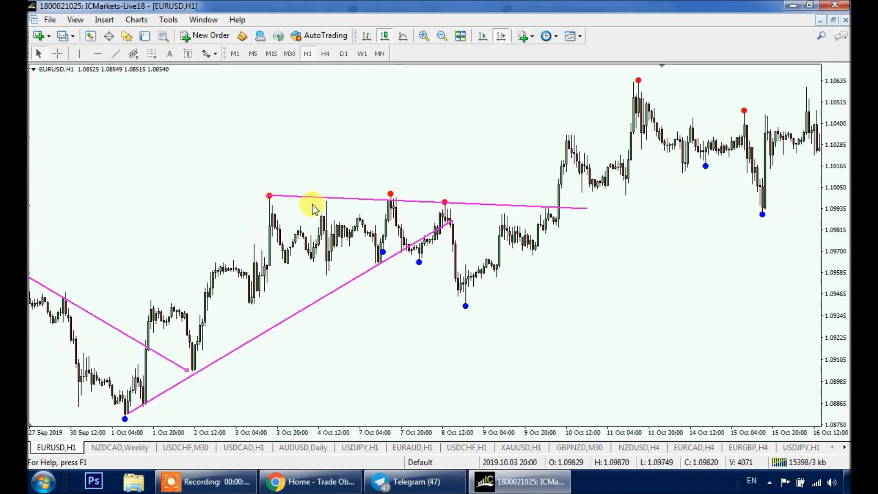
# - Draw a grey rectangle zone at the triangle's breakout
pyautogui.click(113, 21)
pyautogui.moveTo(184, 116)
pyautogui.click(229, 112)
pyautogui.moveTo(447, 202); pyautogui.dragTo(612, 222)
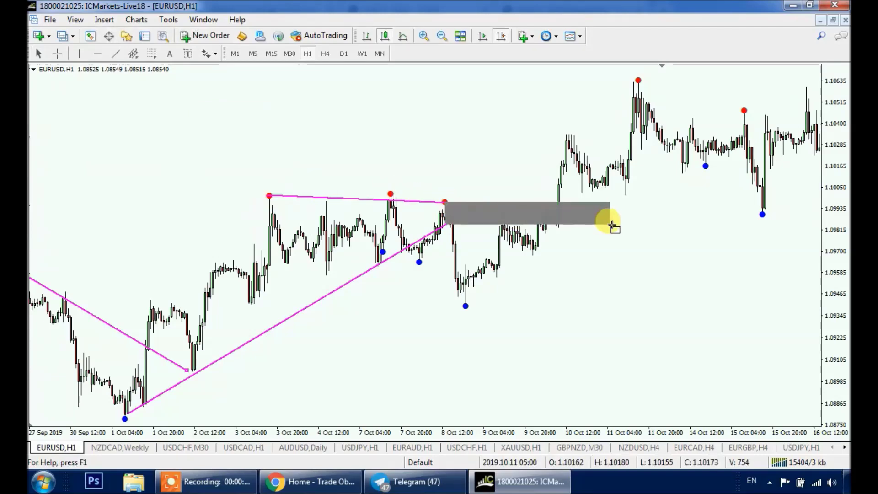
# - Pan to bars up to 22 Oct and add Fibonacci STOP LOSS, ENTRY, 1R and 2R levels
pyautogui.moveTo(582, 167)
pyautogui.mouseDown()
pyautogui.moveTo(446, 162)
pyautogui.moveTo(402, 294)
pyautogui.mouseUp()
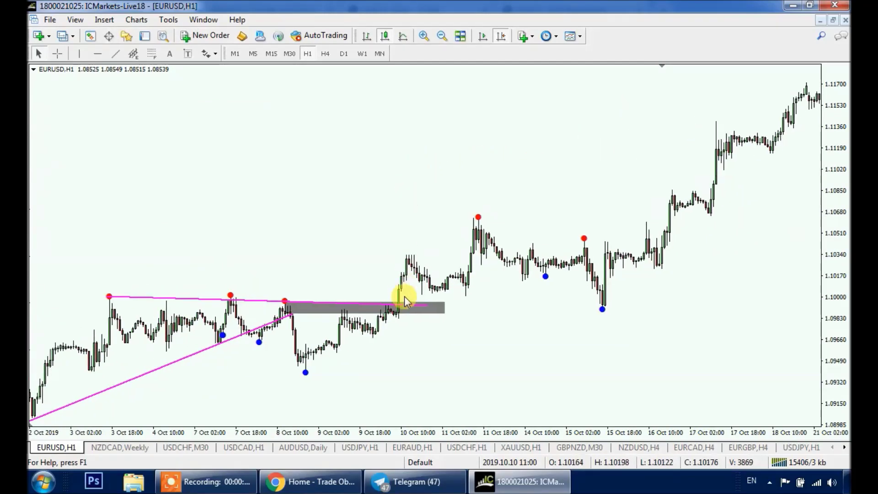
pyautogui.moveTo(398, 254); pyautogui.dragTo(320, 382)
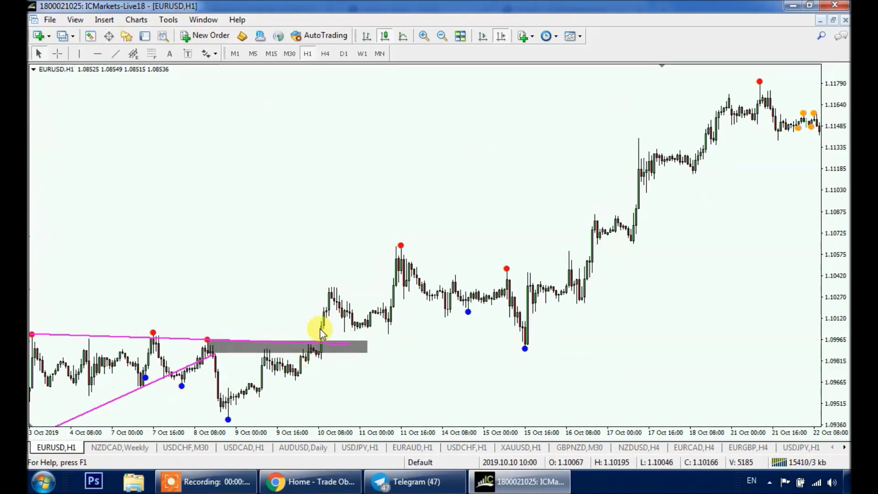
pyautogui.click(152, 54)
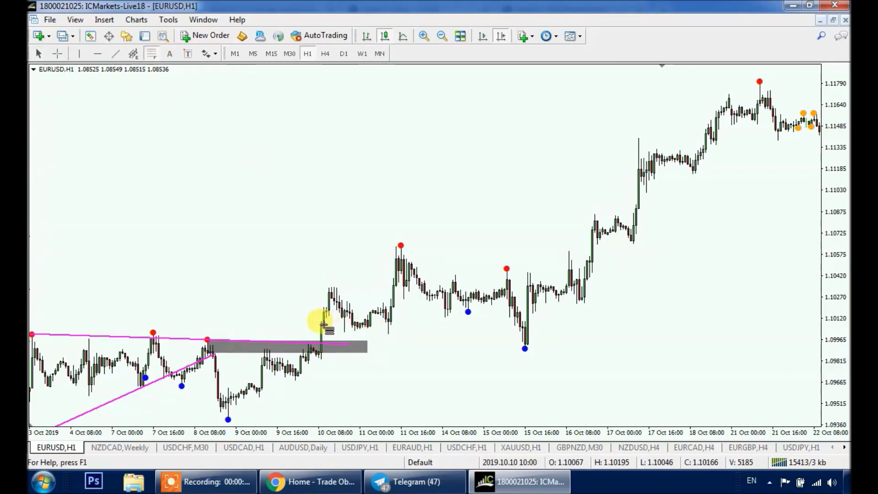
pyautogui.moveTo(323, 321); pyautogui.dragTo(225, 421)
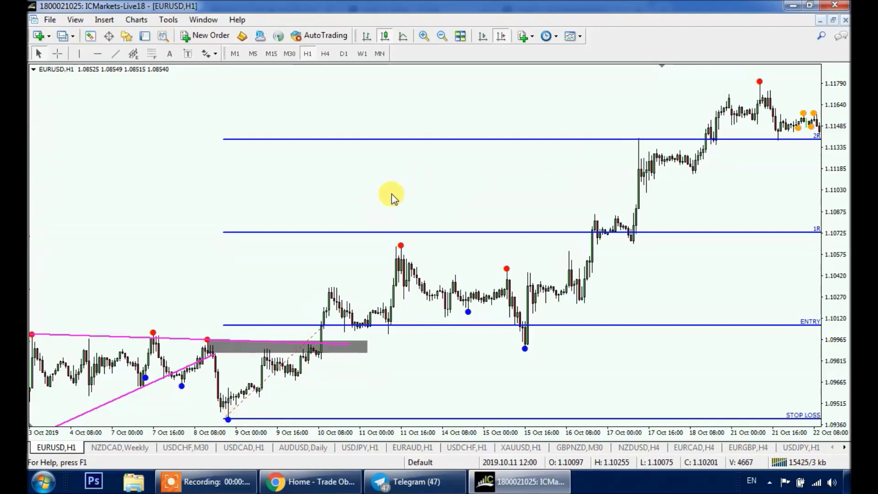
# - Delete the risk levels, pan to 15–31 Oct, and box the orange-dot cluster in grey
pyautogui.press('Delete')
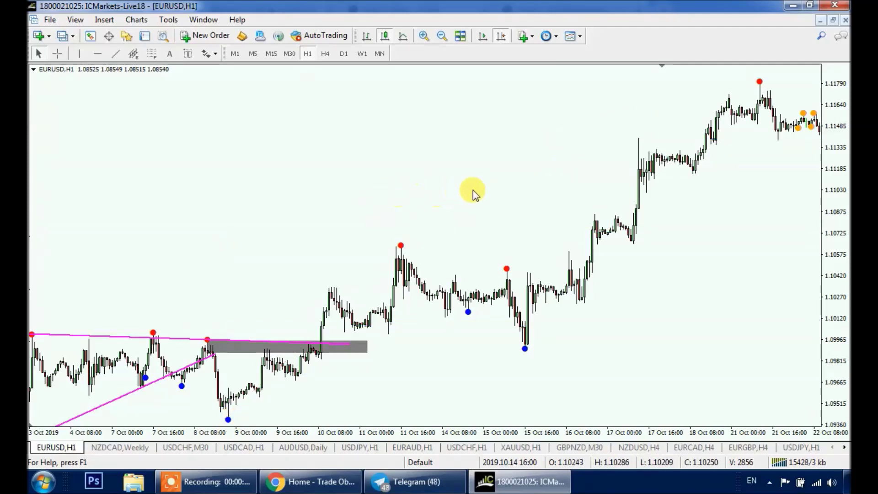
pyautogui.scroll(-5, 481, 189)
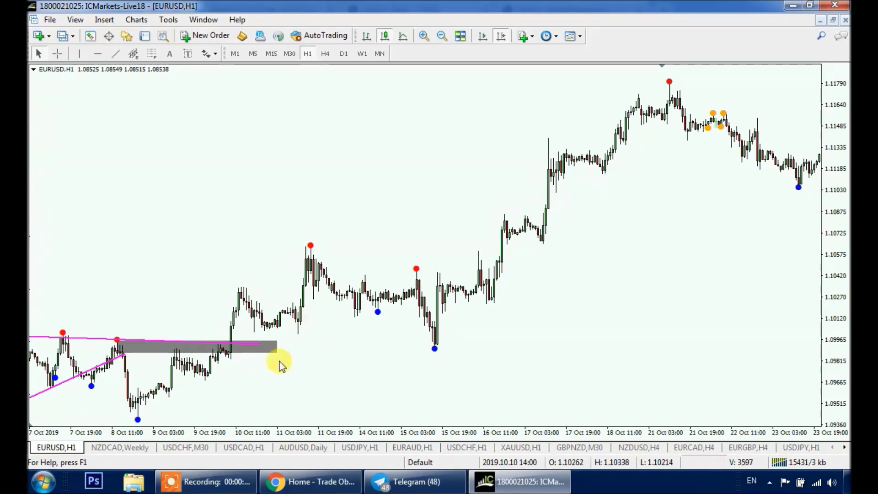
pyautogui.moveTo(566, 212); pyautogui.dragTo(257, 217)
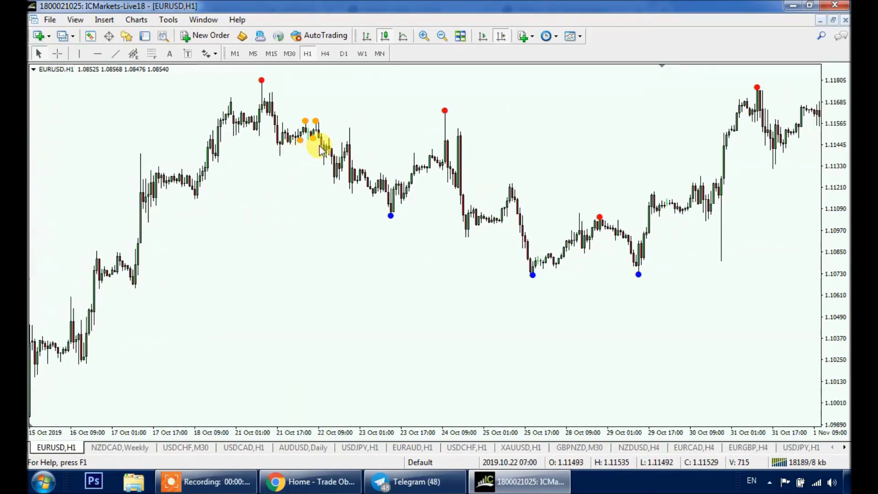
pyautogui.click(104, 19)
pyautogui.moveTo(165, 113)
pyautogui.click(215, 113)
pyautogui.moveTo(292, 115); pyautogui.dragTo(325, 146)
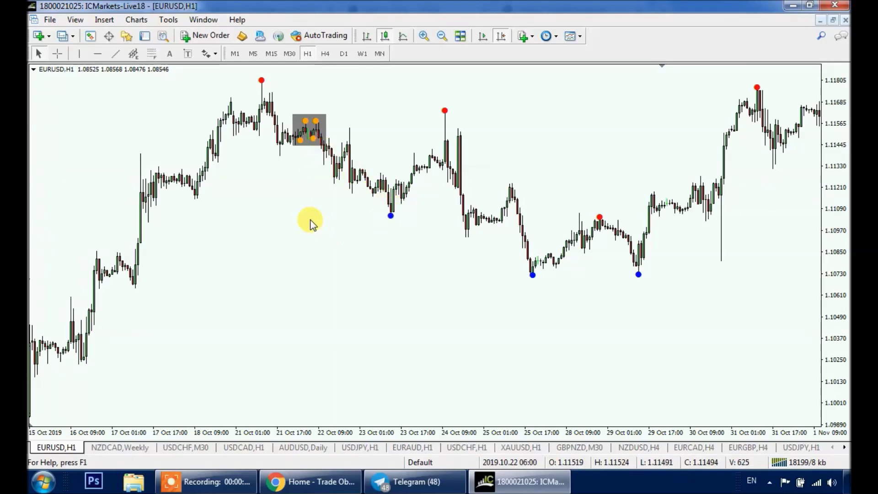
# - Chain zigzag trendlines from the 21 Oct high through the 24 Oct high and 25 Oct low
pyautogui.click(115, 54)
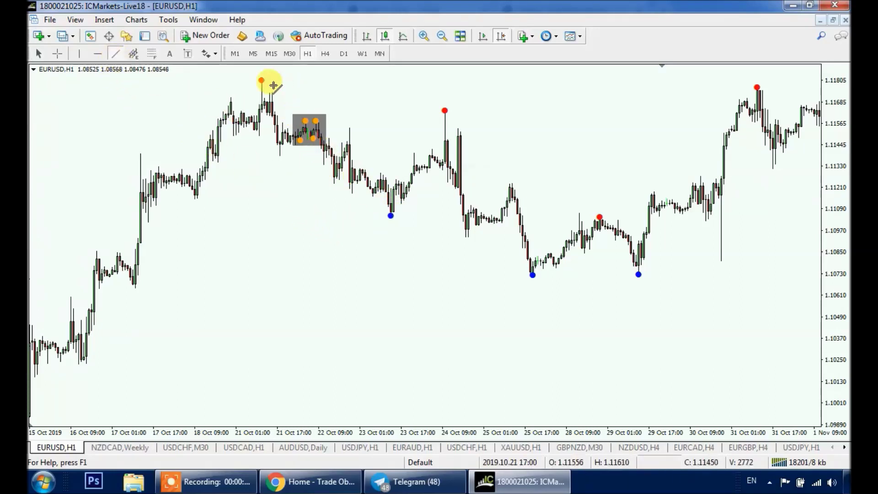
pyautogui.moveTo(262, 80); pyautogui.dragTo(445, 111)
pyautogui.click(116, 53)
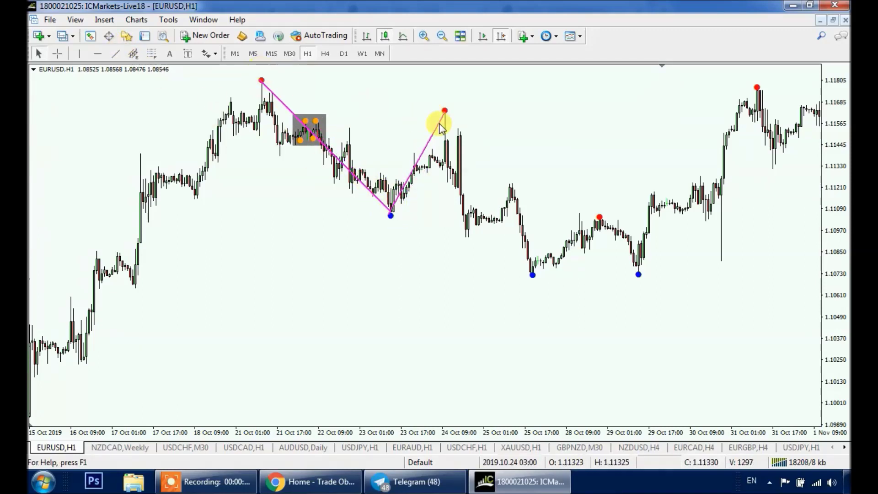
pyautogui.click(115, 53)
pyautogui.moveTo(444, 111); pyautogui.dragTo(531, 273)
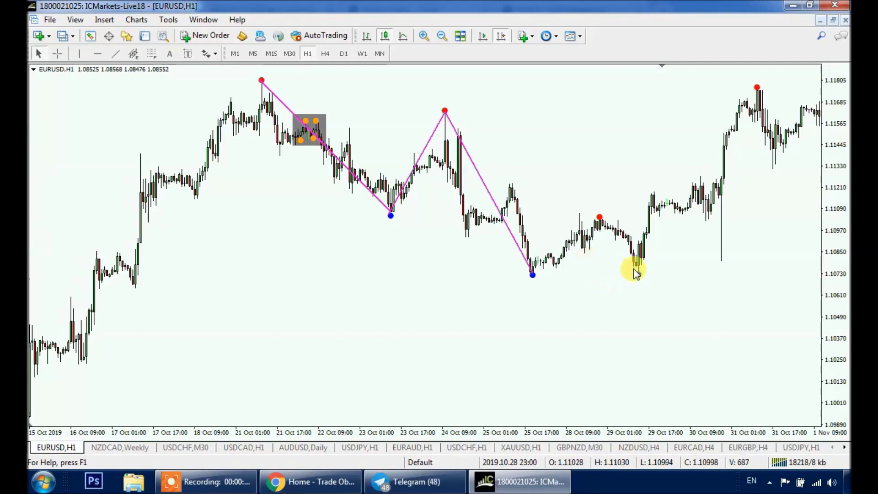
pyautogui.click(116, 53)
pyautogui.moveTo(532, 274); pyautogui.dragTo(599, 217)
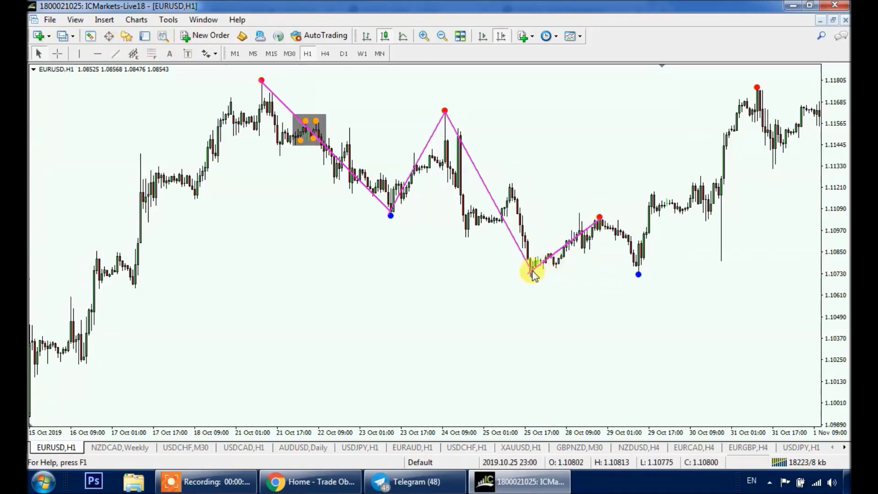
pyautogui.click(104, 20)
# - Draw a grey zone across the late-October lows and copy it up to the recent high
pyautogui.moveTo(148, 114)
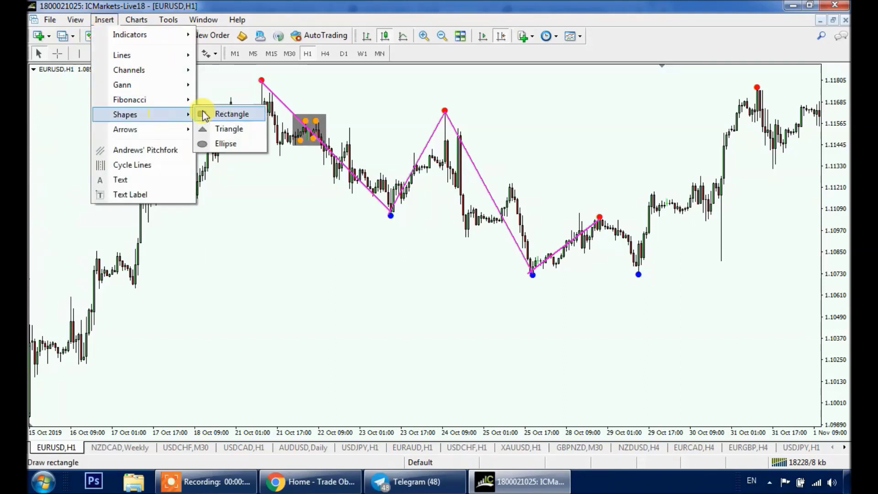
pyautogui.click(204, 115)
pyautogui.moveTo(627, 268); pyautogui.dragTo(663, 265)
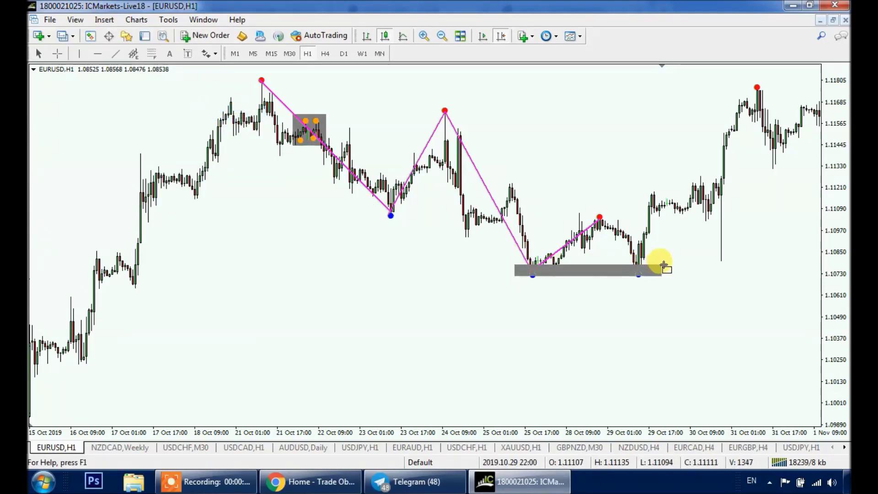
pyautogui.moveTo(589, 272); pyautogui.dragTo(594, 222)
# - Place a red up arrow marker at the breakout
pyautogui.click(215, 54)
pyautogui.click(224, 98)
pyautogui.click(684, 215)
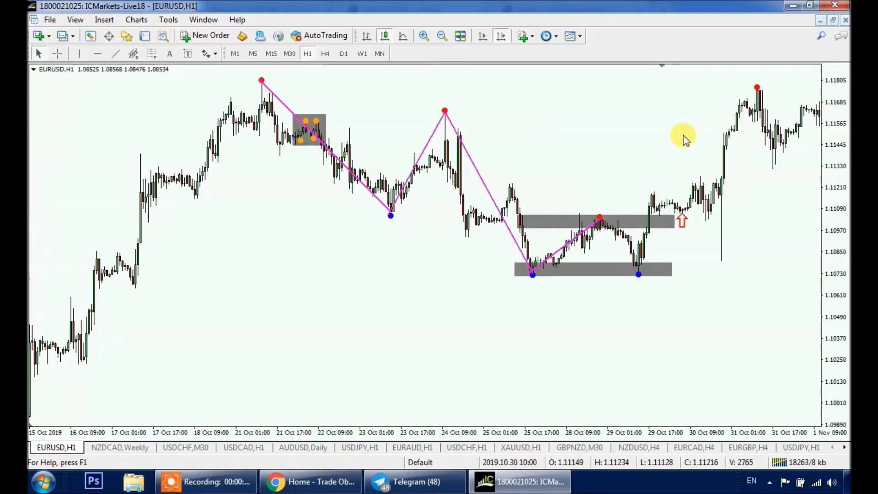
# - Pan forward and copy the grey zone across the two early-November highs, then continue toward 13 Nov
pyautogui.moveTo(667, 159); pyautogui.dragTo(562, 173)
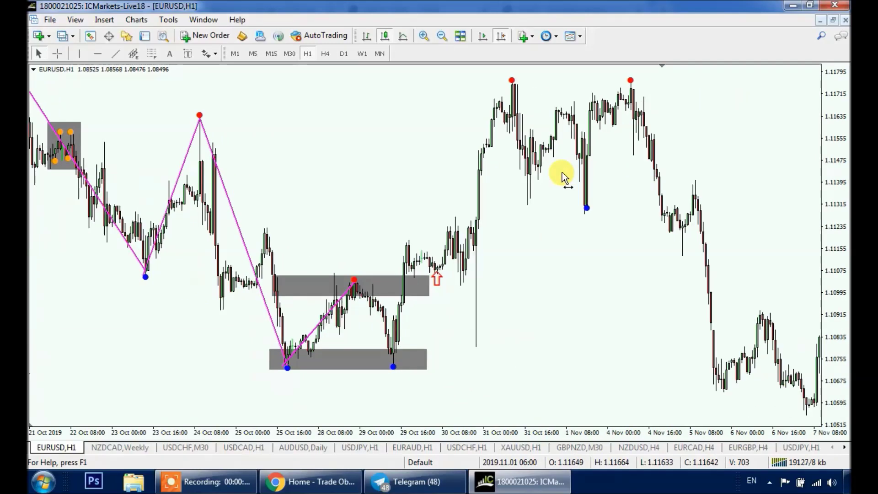
pyautogui.moveTo(432, 351); pyautogui.dragTo(715, 193)
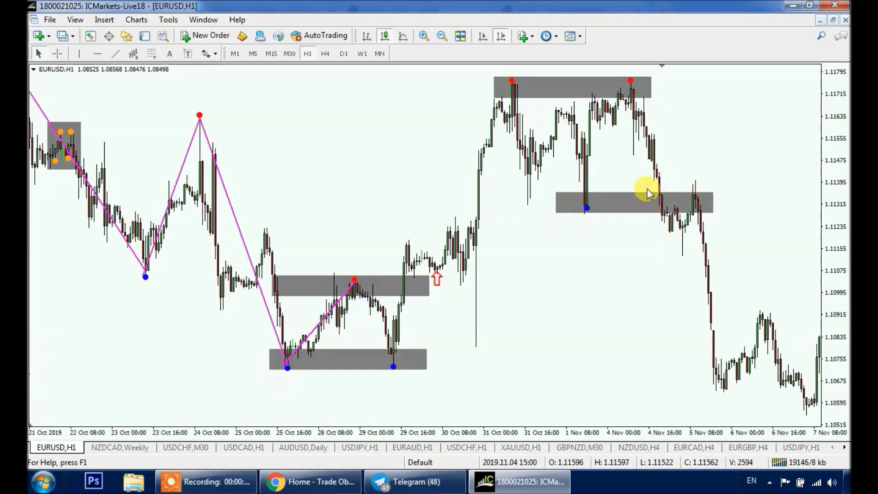
pyautogui.moveTo(676, 243); pyautogui.dragTo(392, 251)
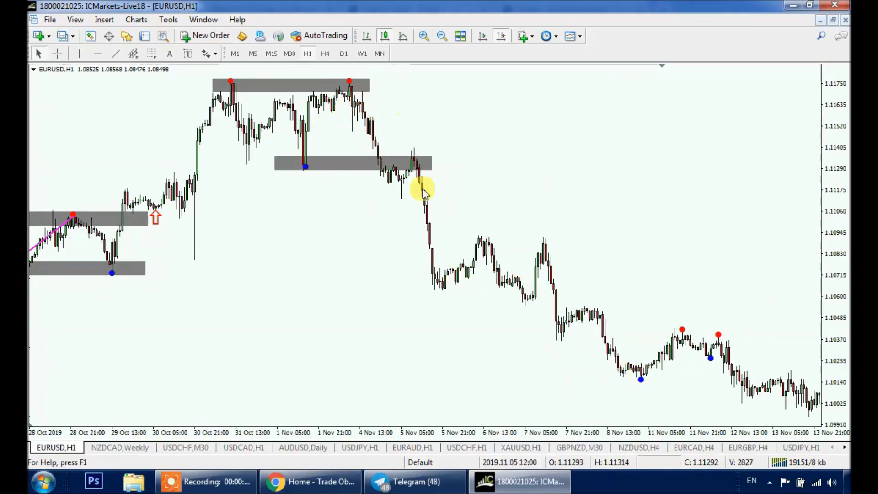
pyautogui.moveTo(700, 274); pyautogui.dragTo(326, 251)
pyautogui.moveTo(470, 226); pyautogui.dragTo(342, 242)
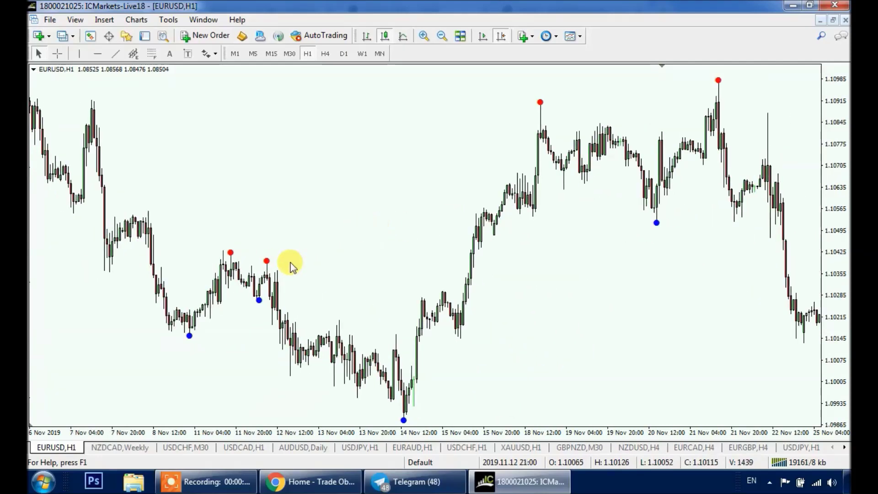
# - Pan to late November and draw a falling trendline from the 26 Nov high toward 6 Dec
pyautogui.moveTo(416, 218); pyautogui.dragTo(190, 221)
pyautogui.moveTo(101, 310); pyautogui.dragTo(151, 295)
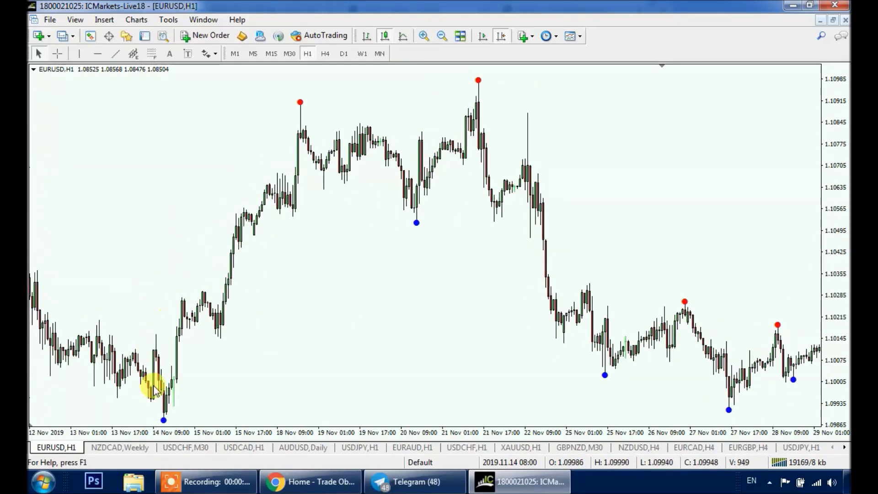
pyautogui.moveTo(402, 164); pyautogui.dragTo(337, 213)
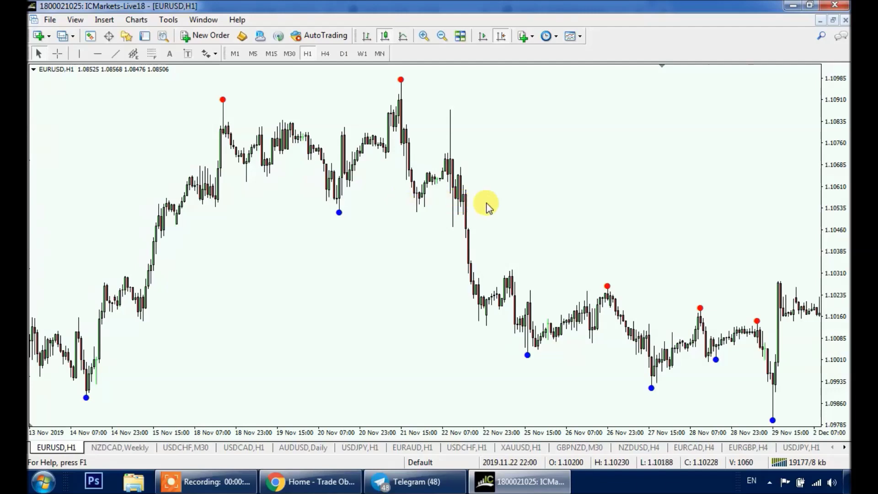
pyautogui.moveTo(616, 236); pyautogui.dragTo(354, 224)
pyautogui.click(116, 54)
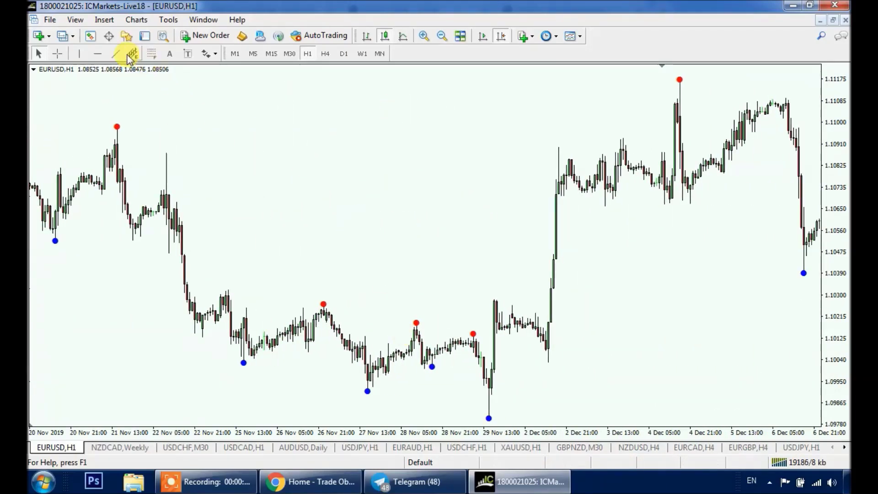
pyautogui.moveTo(329, 308); pyautogui.dragTo(582, 354)
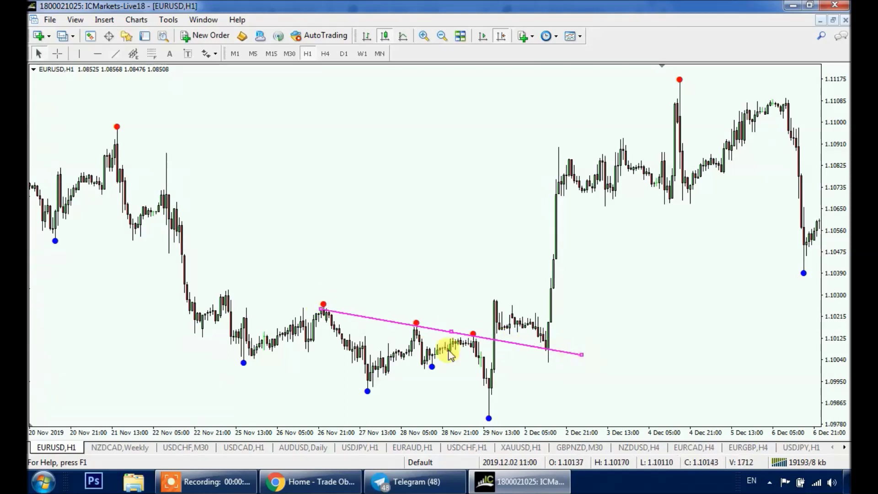
pyautogui.moveTo(328, 307); pyautogui.dragTo(313, 305)
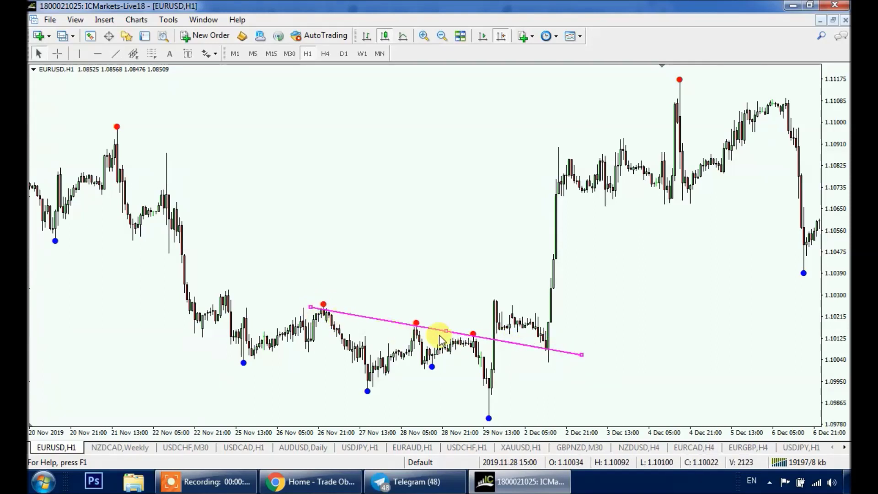
# - Copy the trendline as a parallel line below the lows and extend it further right
pyautogui.moveTo(446, 337); pyautogui.dragTo(369, 379)
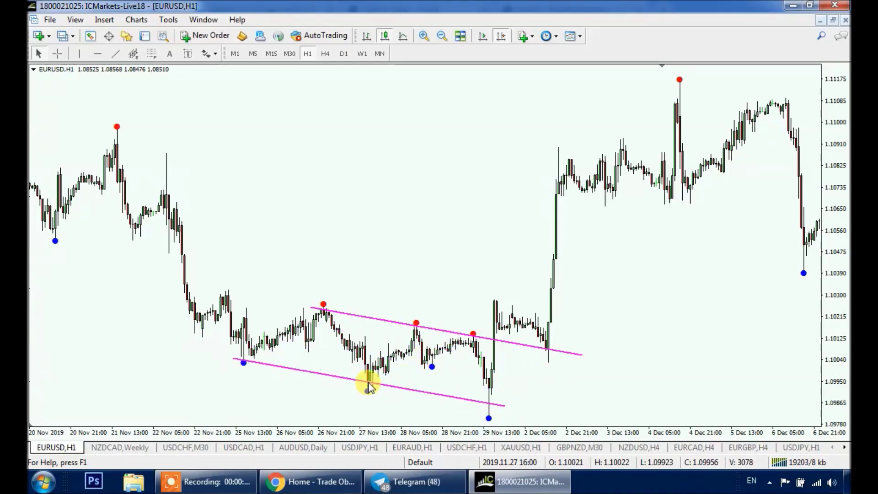
pyautogui.moveTo(506, 403); pyautogui.dragTo(564, 416)
pyautogui.doubleClick(491, 405)
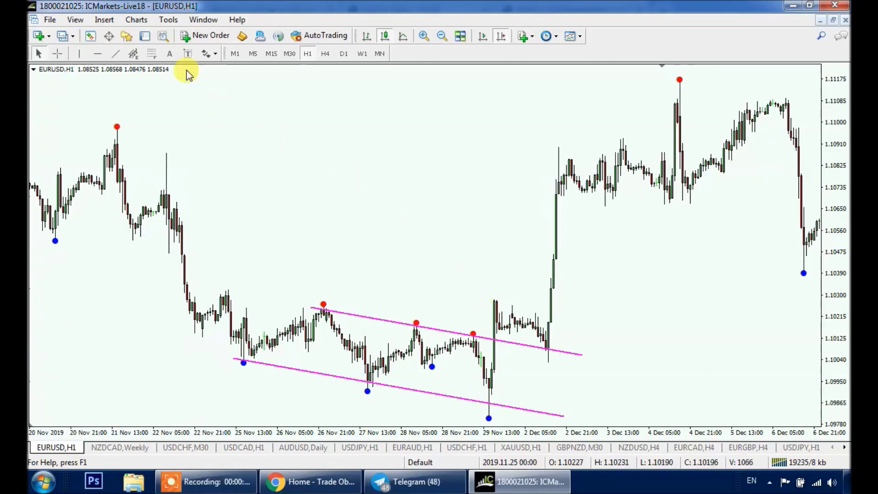
# - Draw a grey zone at the breakout candles, then add Fibonacci risk levels and delete them
pyautogui.click(105, 19)
pyautogui.moveTo(143, 115)
pyautogui.click(217, 114)
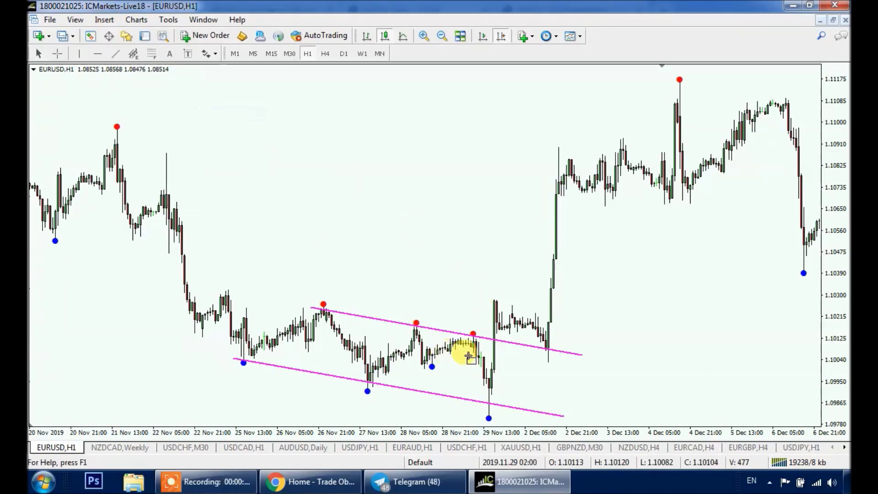
pyautogui.moveTo(471, 335); pyautogui.dragTo(584, 350)
pyautogui.click(152, 53)
pyautogui.moveTo(495, 302); pyautogui.dragTo(468, 418)
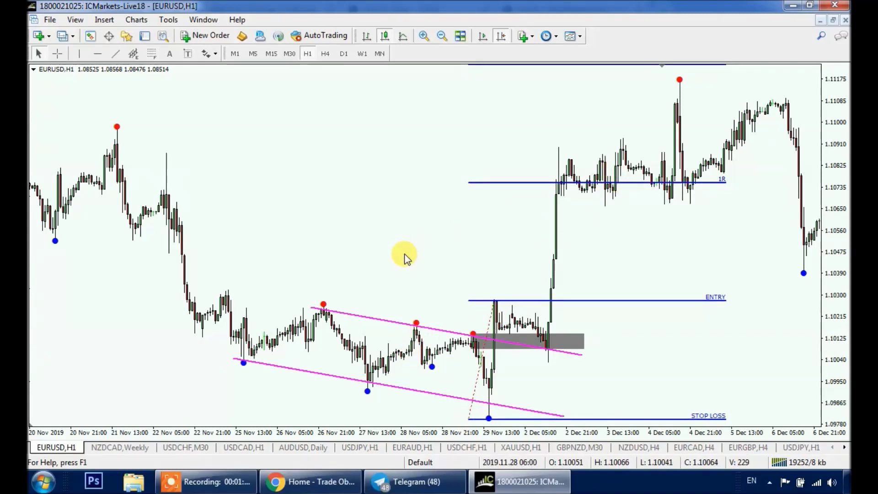
pyautogui.press('Delete')
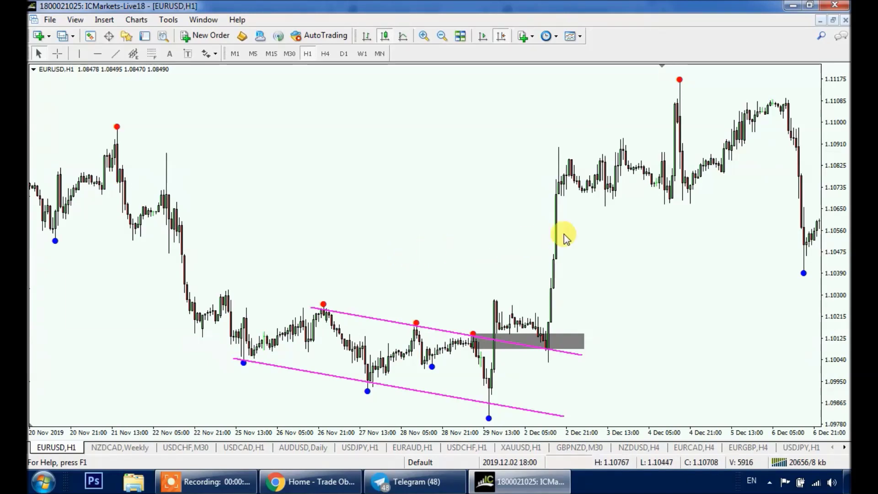
# - Scroll and pan the EURUSD hourly chart forward to show the 3–19 Dec bars
pyautogui.scroll(-5, 542, 237)
pyautogui.scroll(-3, 518, 224)
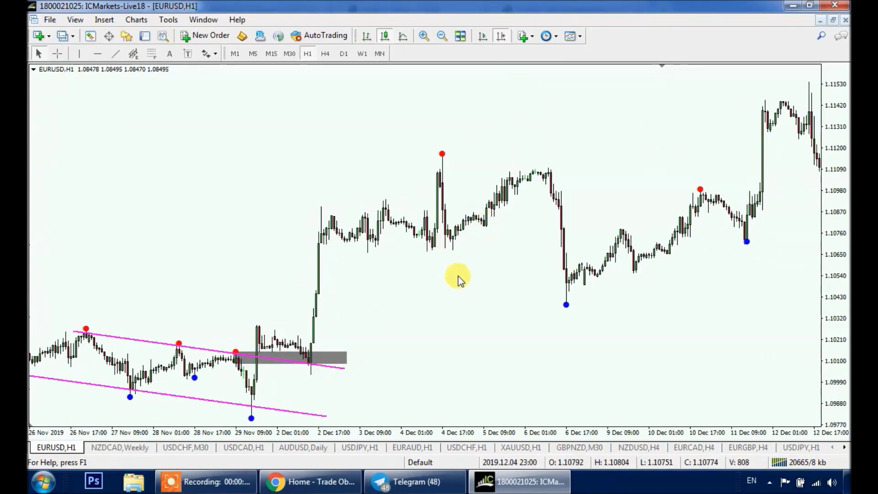
pyautogui.scroll(-1, 488, 260)
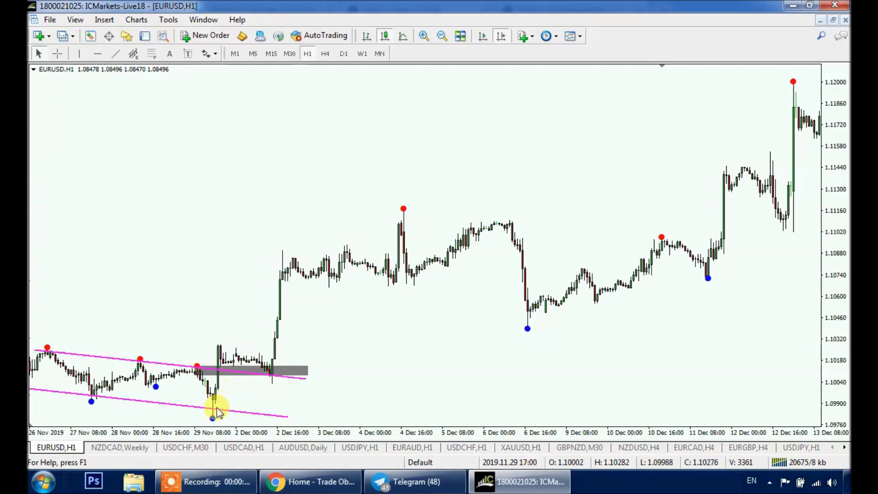
pyautogui.moveTo(720, 173); pyautogui.dragTo(439, 192)
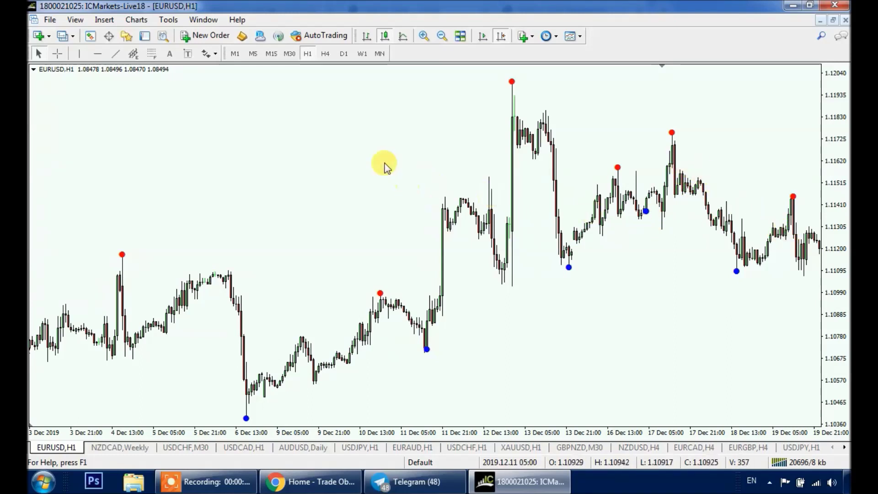
# - Draw a rising trendline from the 11 Dec low and a grey zone where price breaks it
pyautogui.click(115, 54)
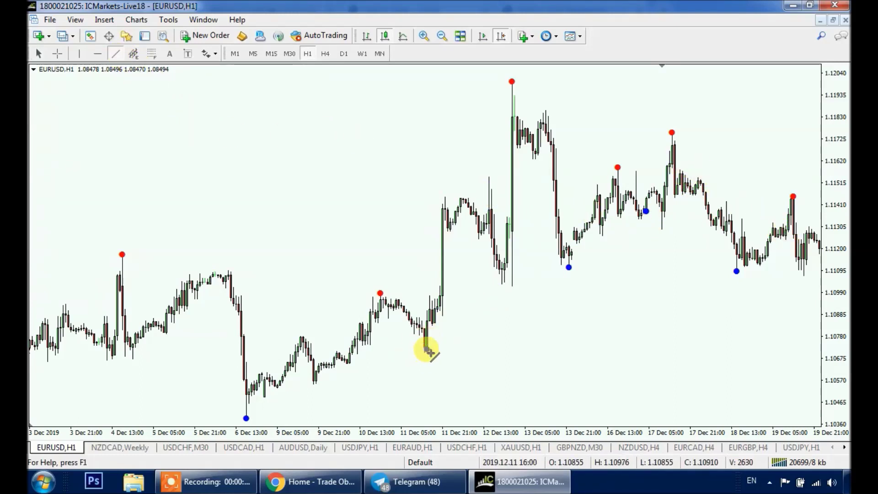
pyautogui.moveTo(426, 350); pyautogui.dragTo(727, 164)
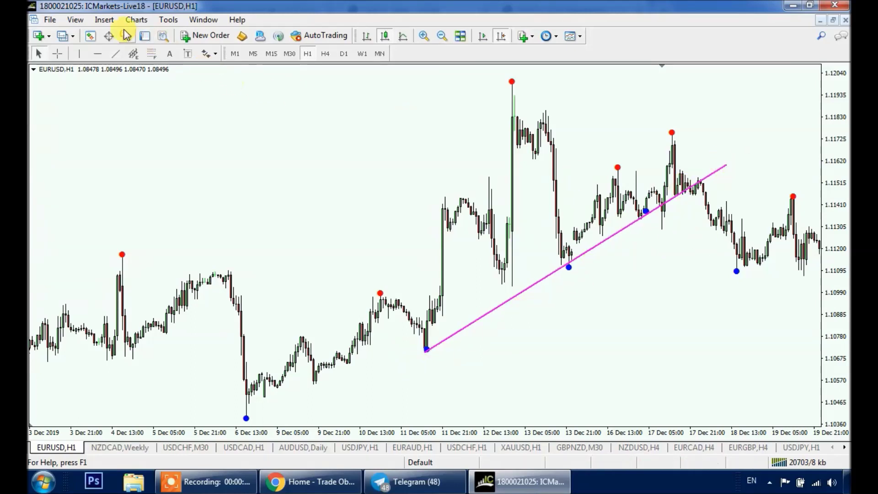
pyautogui.click(104, 20)
pyautogui.moveTo(151, 115)
pyautogui.click(224, 113)
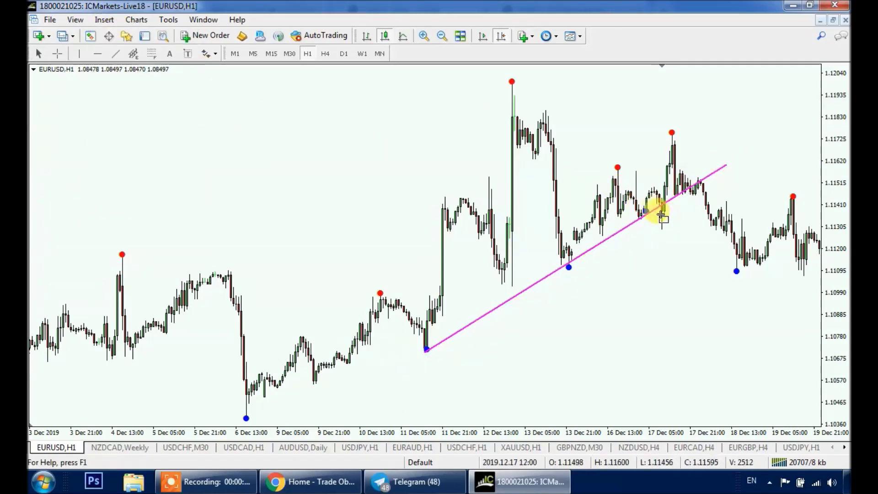
pyautogui.moveTo(637, 218); pyautogui.dragTo(741, 203)
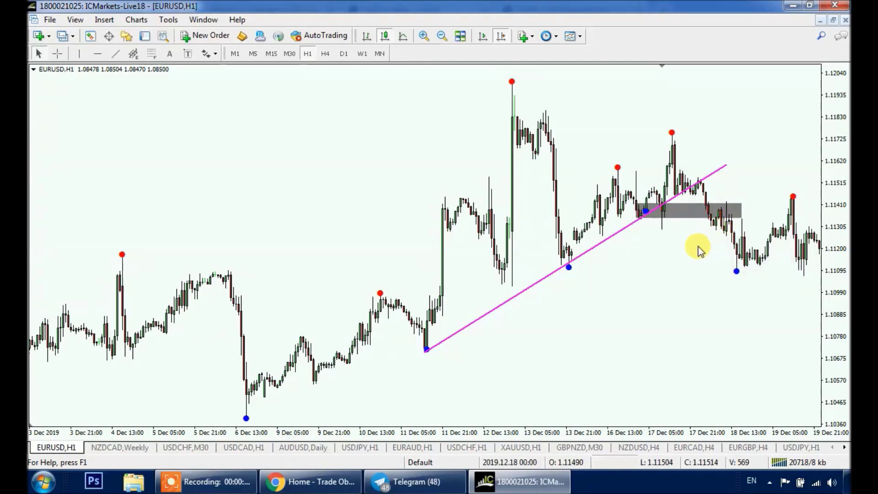
# - Draw swing lines from the 17 Dec high down, up to 19 Dec high, down to 20 Dec low
pyautogui.scroll(-5, 677, 263)
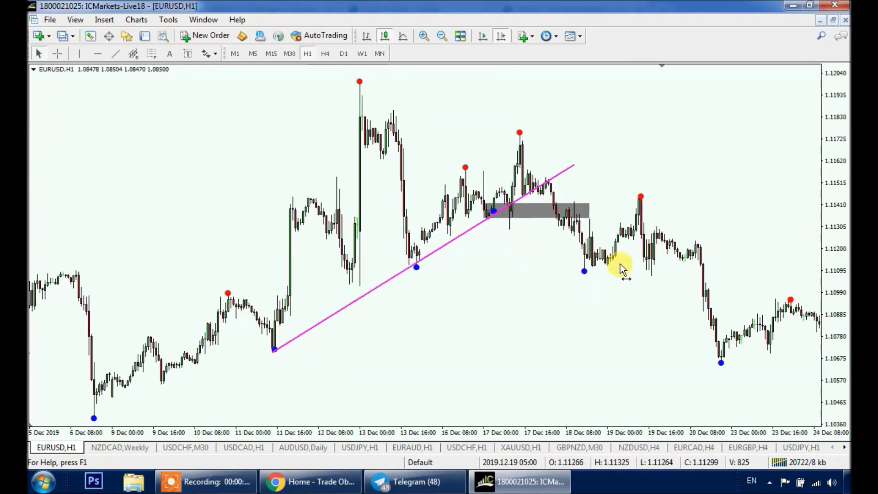
pyautogui.scroll(-5, 627, 212)
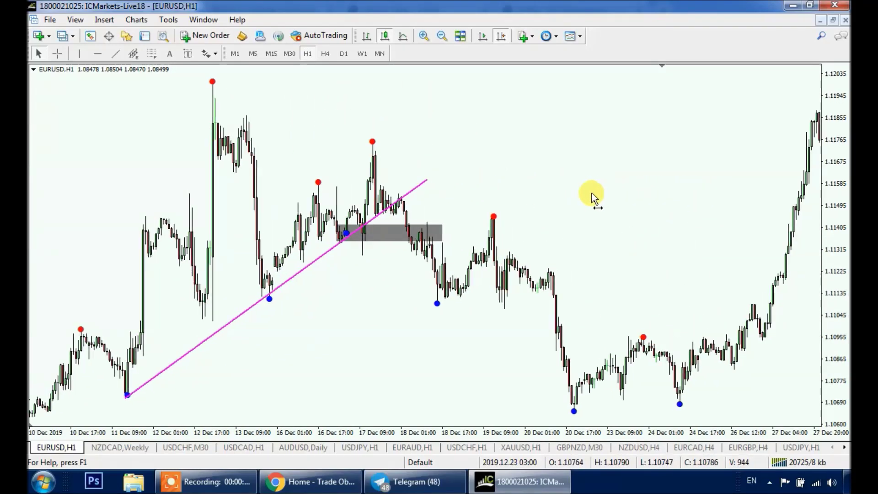
pyautogui.click(122, 54)
pyautogui.moveTo(372, 143)
pyautogui.mouseDown()
pyautogui.moveTo(450, 300)
pyautogui.moveTo(494, 217)
pyautogui.moveTo(573, 408)
pyautogui.mouseUp()
pyautogui.click(121, 57)
pyautogui.click(115, 54)
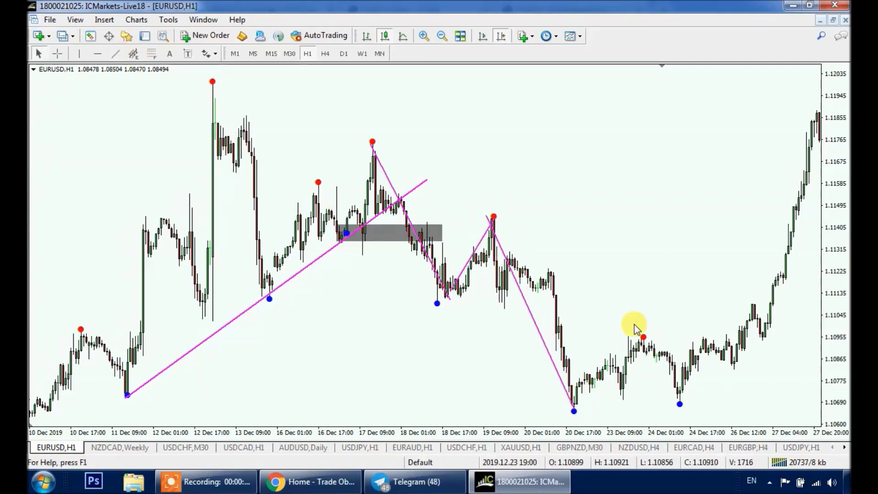
# - Draw a grey rectangle zone across the 24 Dec highs
pyautogui.click(104, 19)
pyautogui.moveTo(174, 115)
pyautogui.click(206, 114)
pyautogui.moveTo(634, 333); pyautogui.dragTo(794, 353)
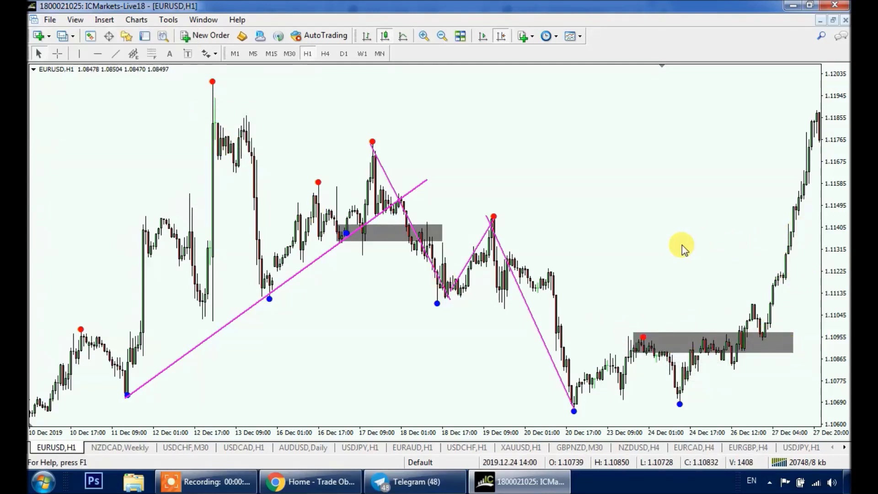
# - Jump the chart to the latest April 2020 bars, leaving empty space on the right
pyautogui.click(483, 36)
pyautogui.moveTo(446, 89); pyautogui.dragTo(487, 94)
pyautogui.click(104, 20)
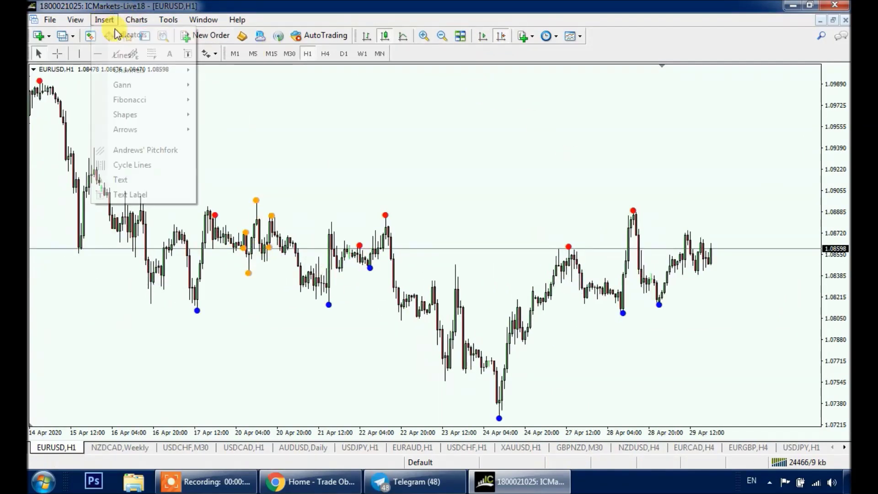
# - Circle the 24 Apr, 21 Apr and 28 Apr lows with orange ellipses
pyautogui.moveTo(155, 115)
pyautogui.click(238, 145)
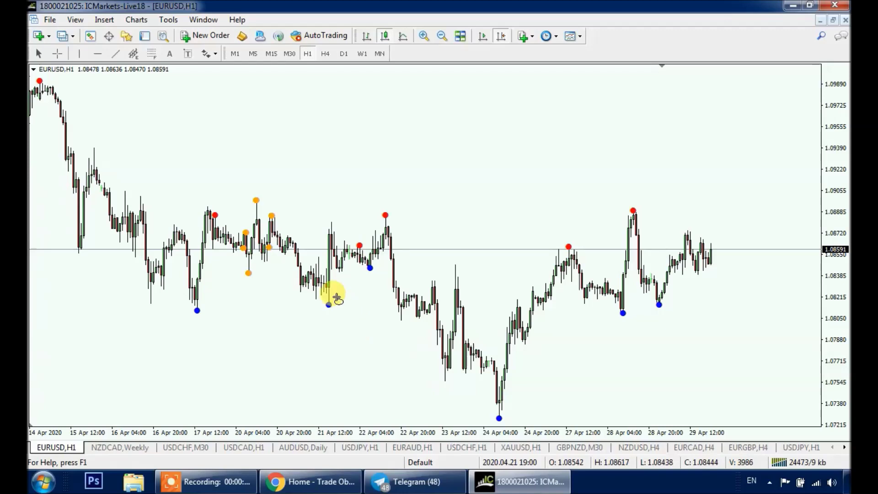
pyautogui.moveTo(497, 401); pyautogui.dragTo(527, 409)
pyautogui.moveTo(509, 375); pyautogui.dragTo(503, 401)
pyautogui.moveTo(286, 274)
pyautogui.mouseDown()
pyautogui.moveTo(346, 305)
pyautogui.moveTo(666, 298)
pyautogui.moveTo(670, 307)
pyautogui.mouseUp()
# - Add a grey zone along the April highs, a red up arrow, and Fibonacci ENTRY/STOP LOSS/1R levels
pyautogui.click(104, 20)
pyautogui.moveTo(153, 117)
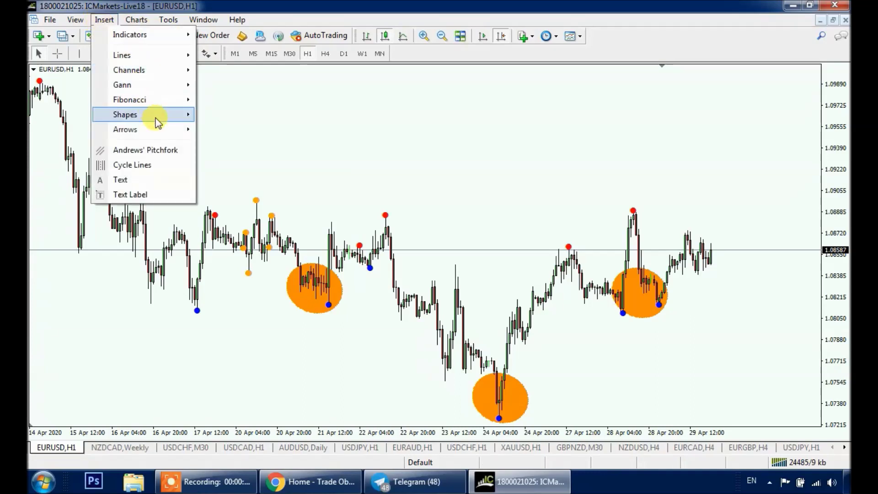
pyautogui.click(217, 118)
pyautogui.moveTo(205, 208); pyautogui.dragTo(759, 228)
pyautogui.click(210, 53)
pyautogui.click(236, 100)
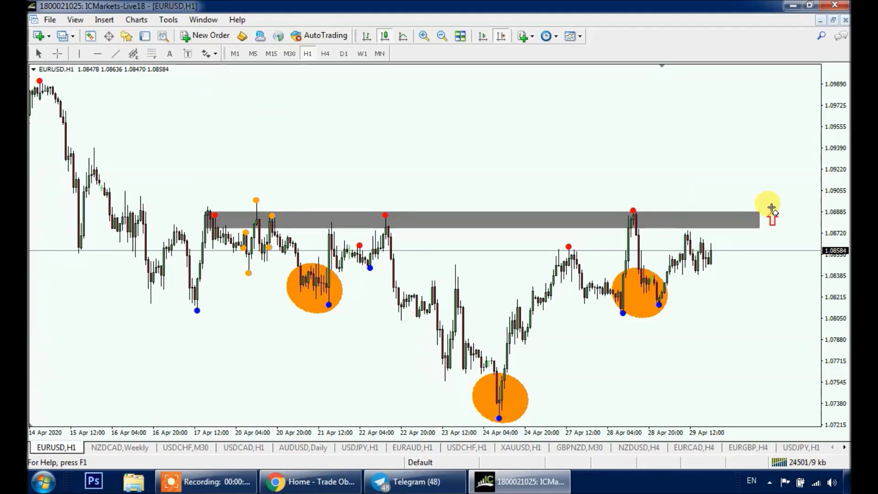
pyautogui.click(151, 53)
pyautogui.moveTo(687, 206); pyautogui.dragTo(622, 314)
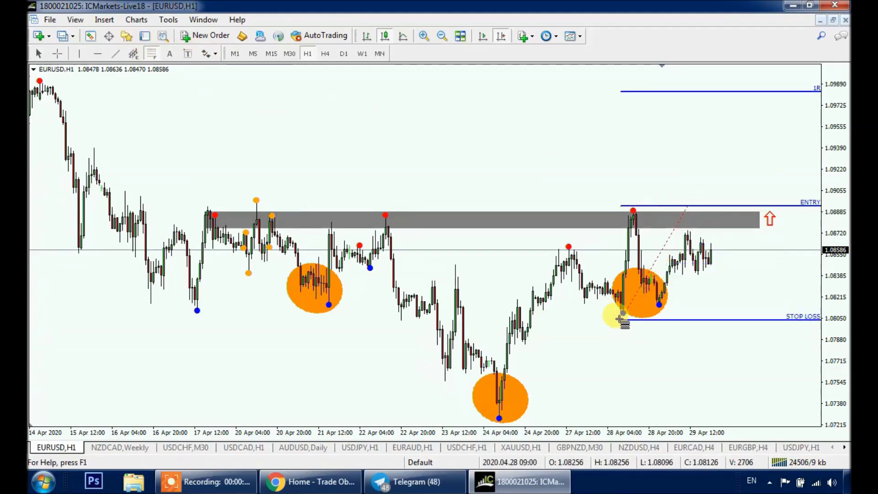
# - Box the candle cluster around 20 Apr in grey and bring early April into view
pyautogui.click(104, 19)
pyautogui.moveTo(186, 114)
pyautogui.click(234, 113)
pyautogui.moveTo(233, 207)
pyautogui.mouseDown()
pyautogui.moveTo(288, 283)
pyautogui.moveTo(279, 276)
pyautogui.mouseUp()
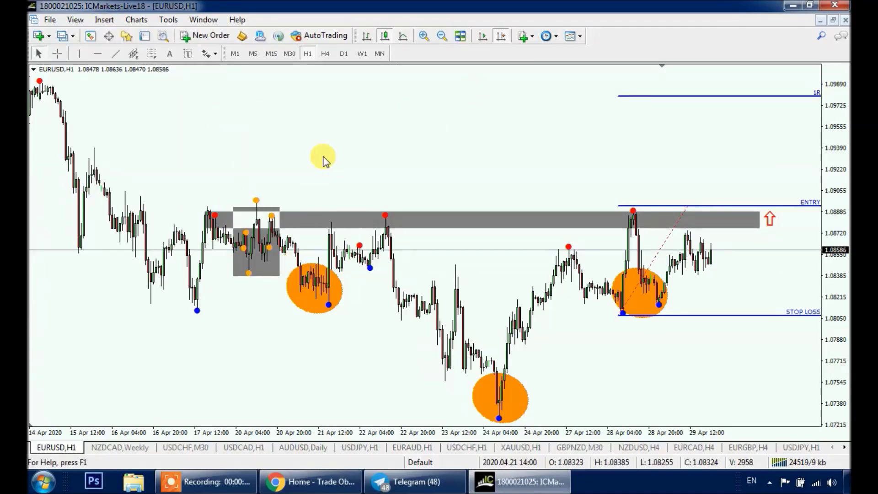
pyautogui.moveTo(325, 161); pyautogui.dragTo(439, 154)
pyautogui.scroll(5, 435, 153)
pyautogui.click(116, 53)
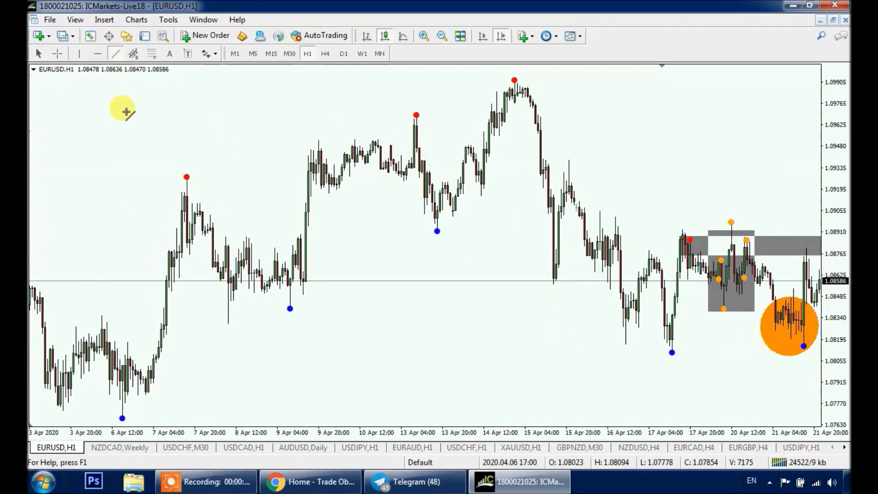
# - Draw a trendline up from the 6 Apr low, grey-box the mid-April break, then open NZDCAD,Weekly
pyautogui.moveTo(123, 413)
pyautogui.mouseDown()
pyautogui.moveTo(369, 317)
pyautogui.moveTo(529, 145)
pyautogui.moveTo(611, 122)
pyautogui.mouseUp()
pyautogui.moveTo(121, 416); pyautogui.dragTo(124, 406)
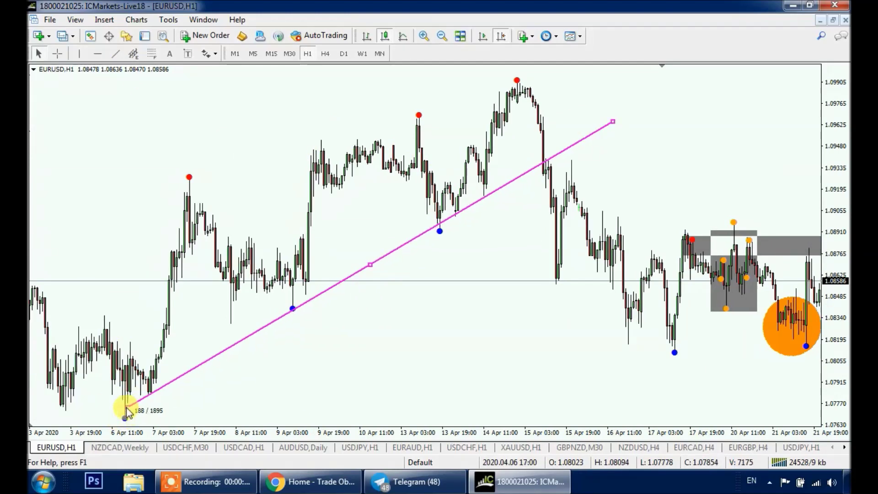
pyautogui.click(105, 19)
pyautogui.moveTo(187, 114)
pyautogui.click(229, 114)
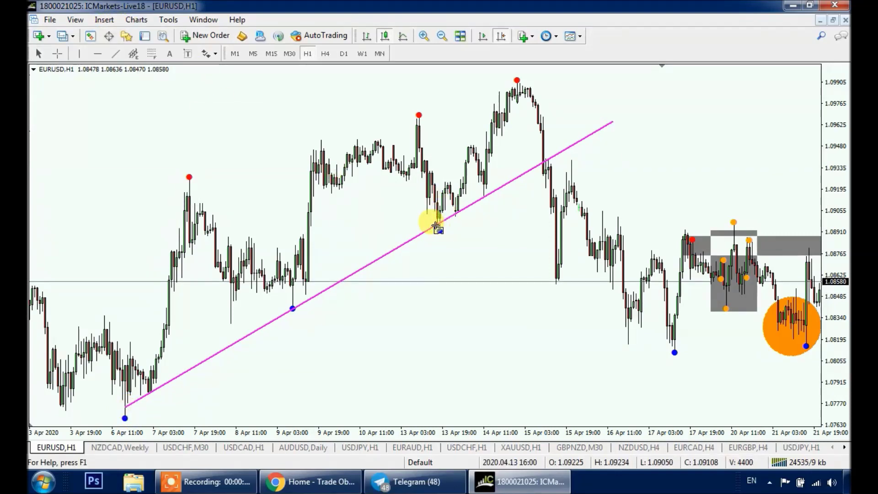
pyautogui.moveTo(434, 224); pyautogui.dragTo(613, 205)
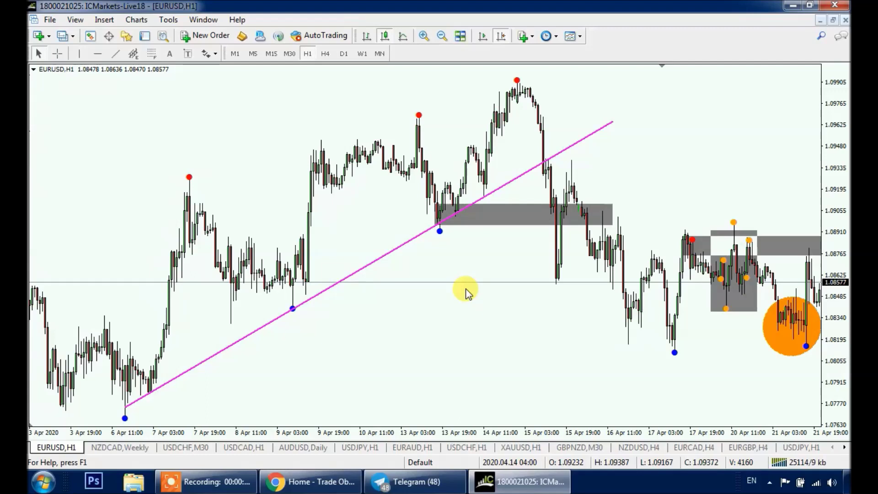
pyautogui.click(146, 447)
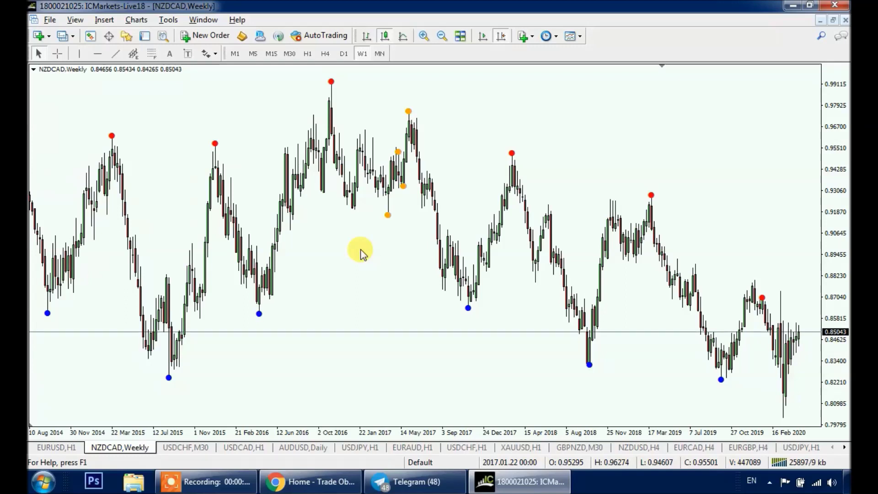
# - Place a red horizontal level at 0.95228 and copy it to 0.86380 and 0.83090
pyautogui.click(97, 54)
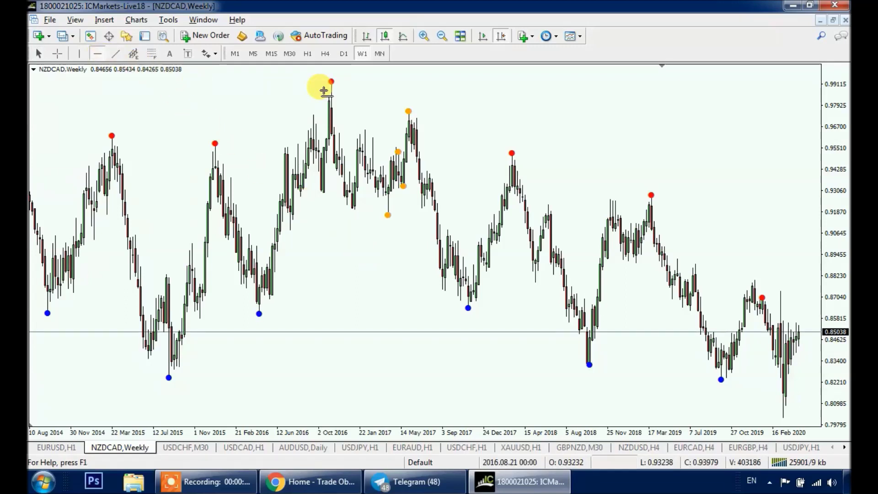
pyautogui.click(341, 90)
pyautogui.moveTo(360, 88); pyautogui.dragTo(293, 154)
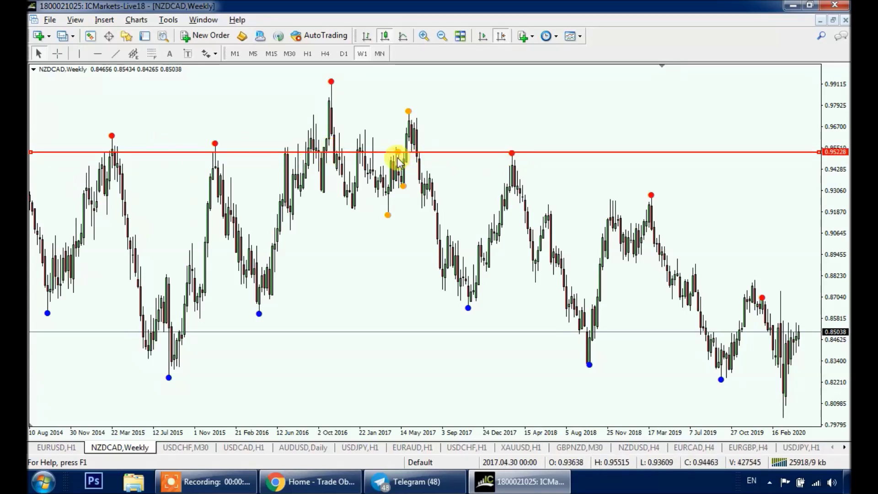
pyautogui.moveTo(393, 153); pyautogui.dragTo(404, 310)
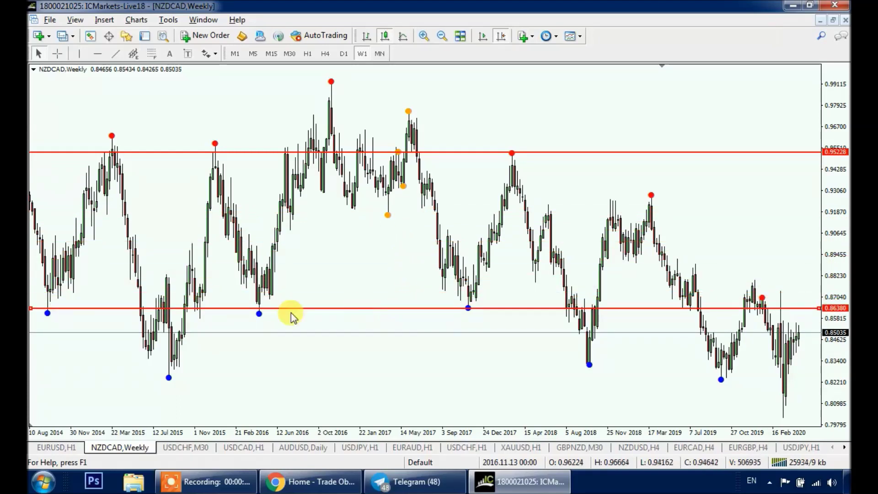
pyautogui.moveTo(414, 311); pyautogui.dragTo(415, 368)
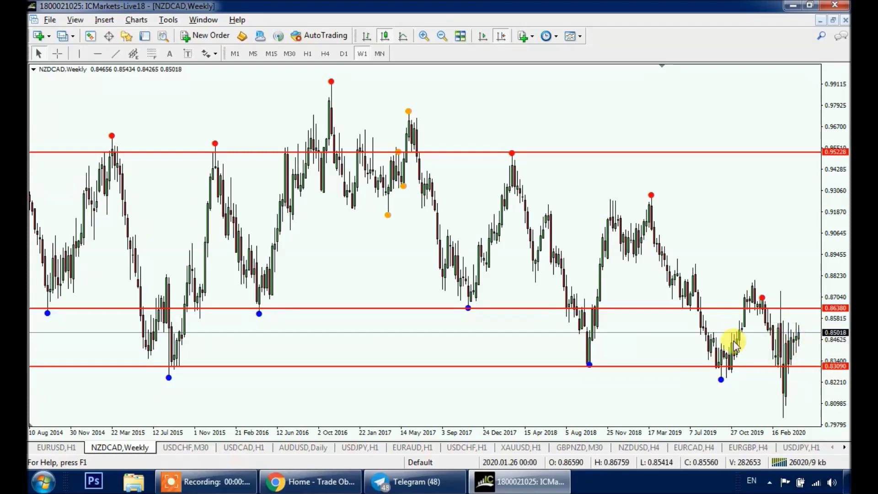
pyautogui.click(213, 55)
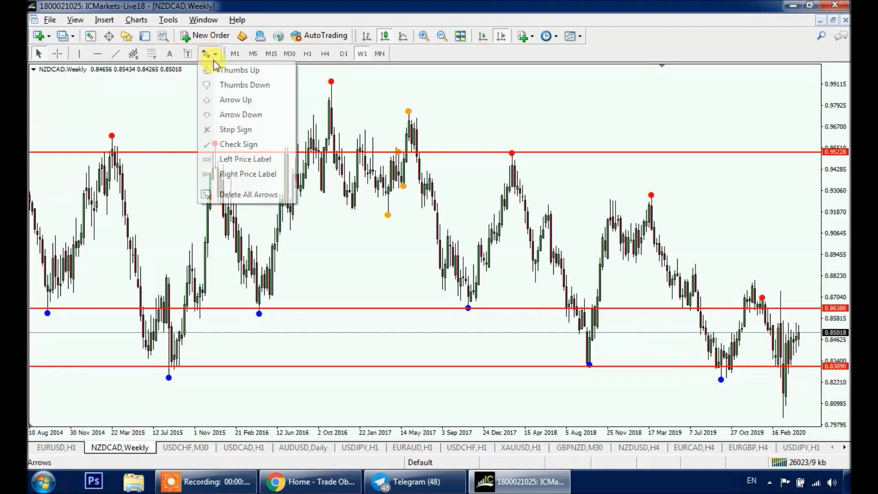
# - Flag the 0.86380 level with a red down arrow and 0.83090 with a red up arrow
pyautogui.click(251, 115)
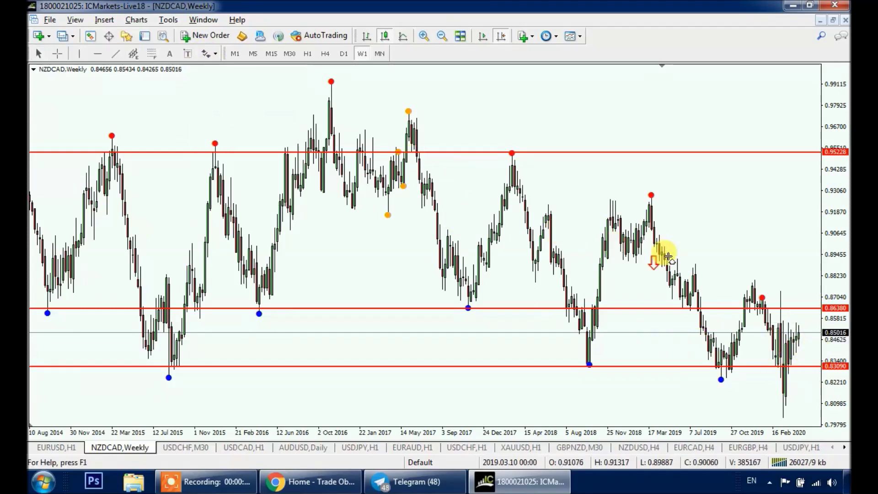
pyautogui.click(812, 309)
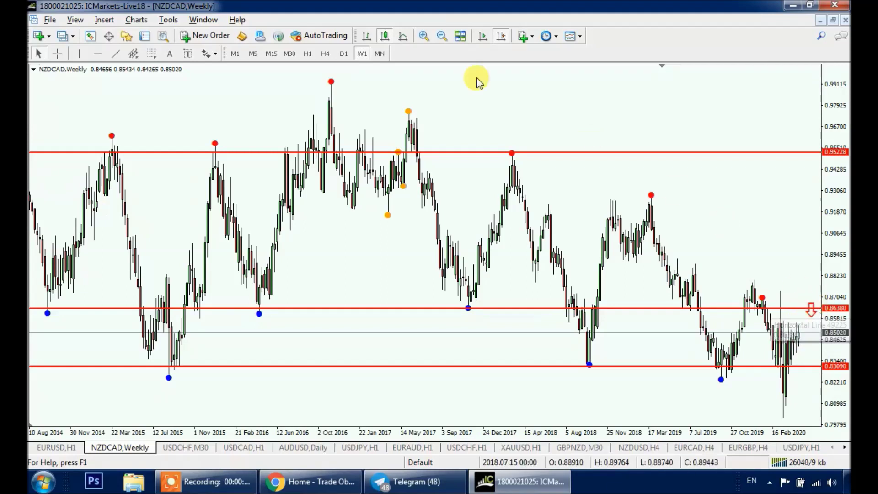
pyautogui.click(213, 55)
pyautogui.click(270, 101)
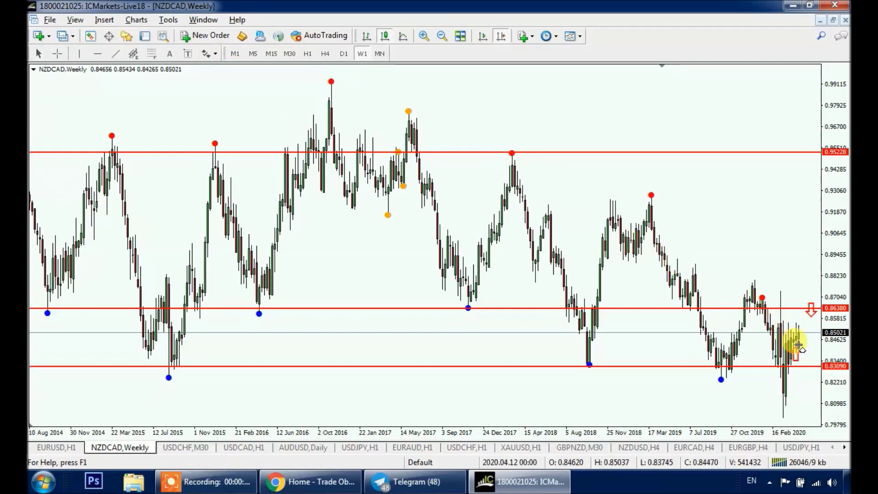
pyautogui.click(813, 356)
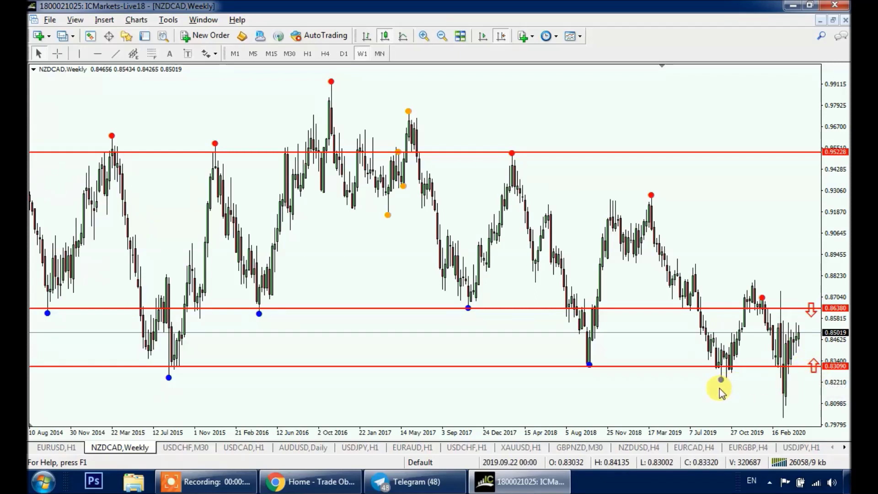
pyautogui.click(104, 19)
# - Shade a grey zone around 0.86380 and copy it down over the 0.83090 level
pyautogui.moveTo(137, 114)
pyautogui.click(221, 114)
pyautogui.moveTo(354, 298); pyautogui.dragTo(819, 315)
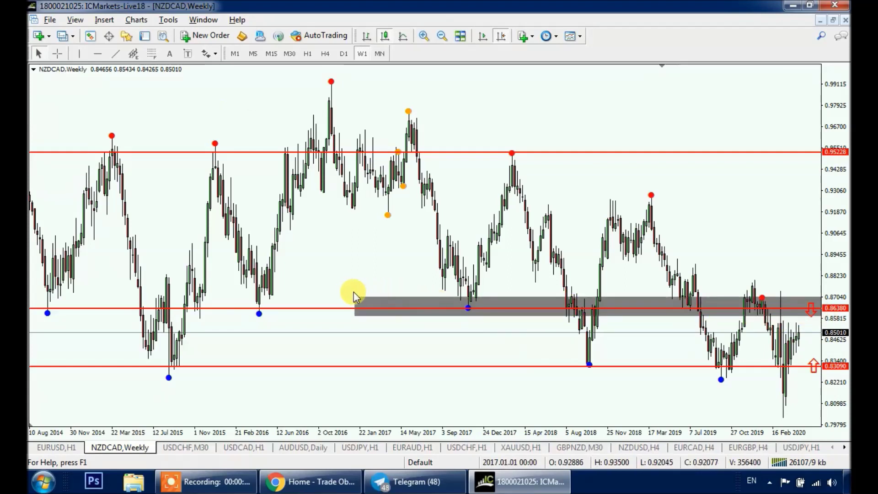
pyautogui.moveTo(584, 302); pyautogui.dragTo(595, 373)
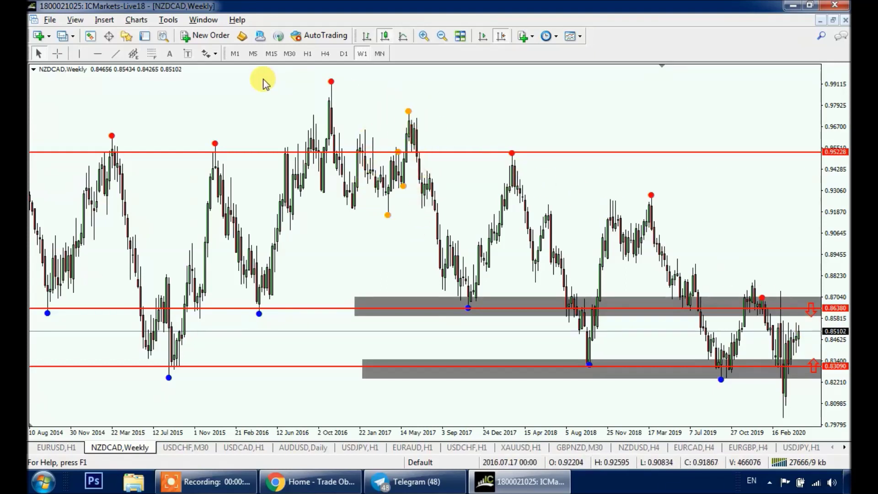
# - Draw a trial trendline up from the Jul 2015 low, then delete it
pyautogui.click(115, 54)
pyautogui.moveTo(170, 376)
pyautogui.mouseDown()
pyautogui.moveTo(304, 296)
pyautogui.moveTo(476, 137)
pyautogui.moveTo(499, 130)
pyautogui.mouseUp()
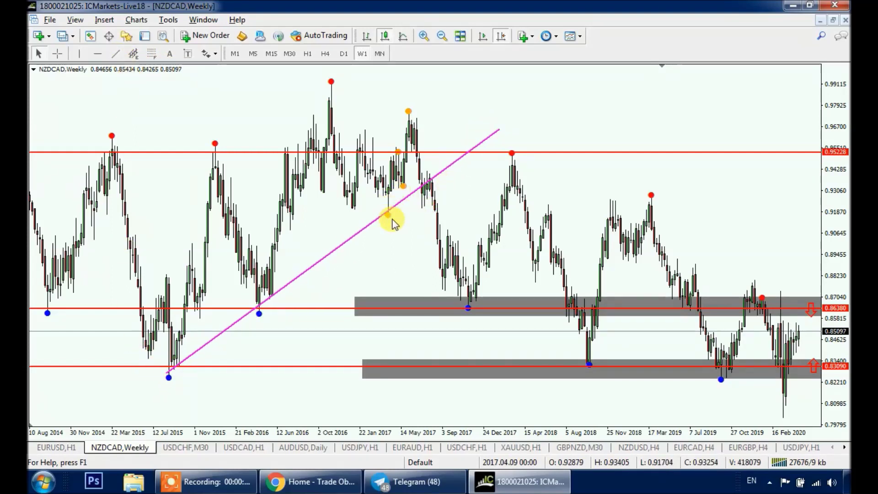
pyautogui.press('BackSpace')
pyautogui.click(115, 54)
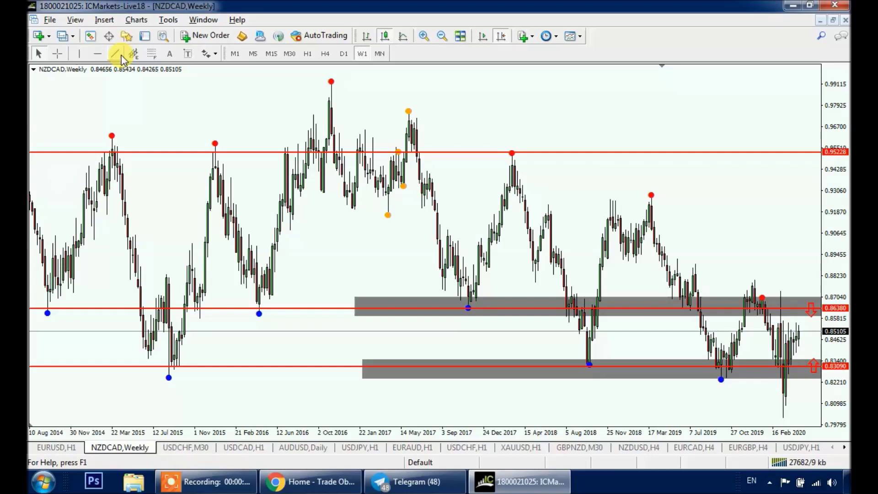
# - Draw falling channel lines from the Oct 2016 high and Feb 2016 low, then return to Chrome
pyautogui.moveTo(330, 81); pyautogui.dragTo(810, 263)
pyautogui.click(115, 54)
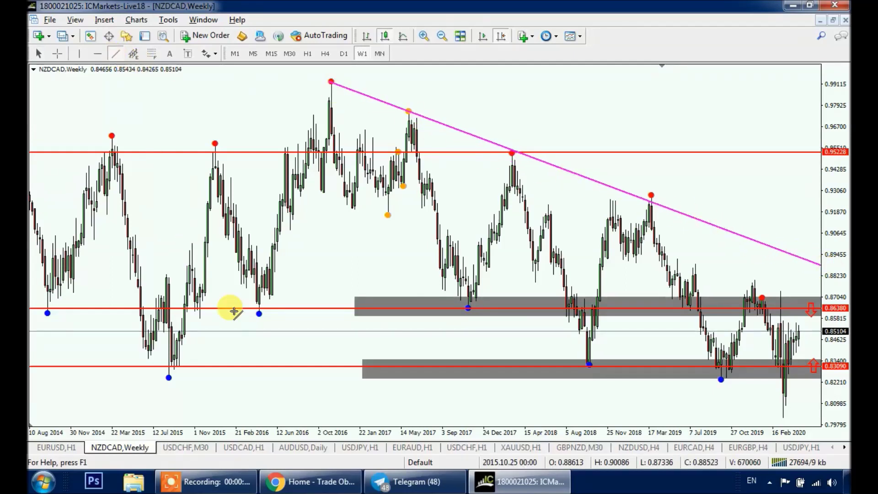
pyautogui.moveTo(259, 314); pyautogui.dragTo(803, 396)
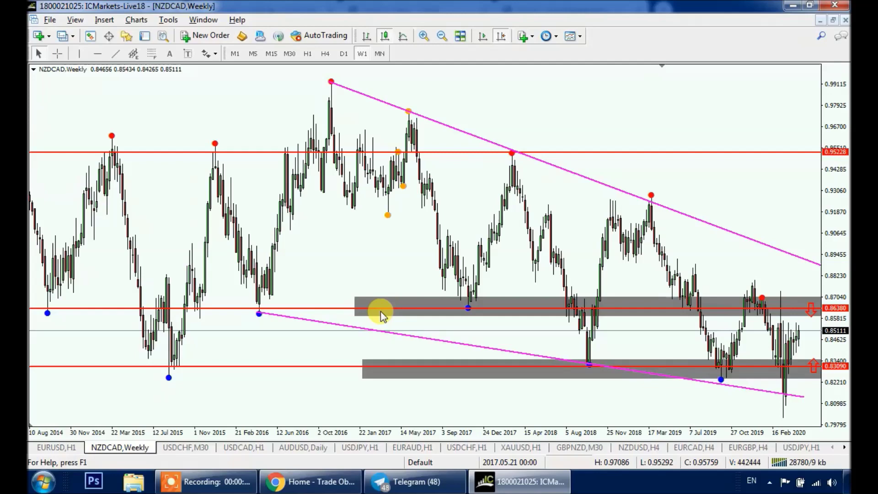
pyautogui.click(308, 481)
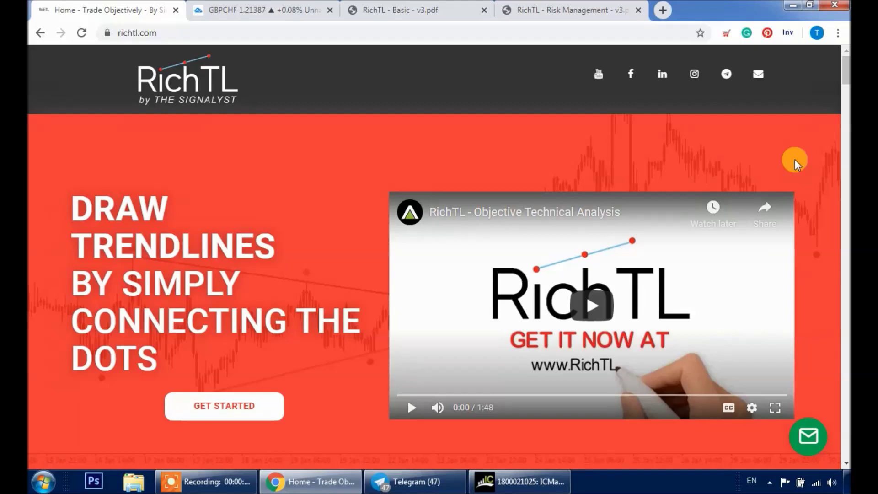
# - Scroll down the richtl.com homepage to the AVAILABLE ON TRADINGVIEW section
pyautogui.scroll(-6, 795, 159)
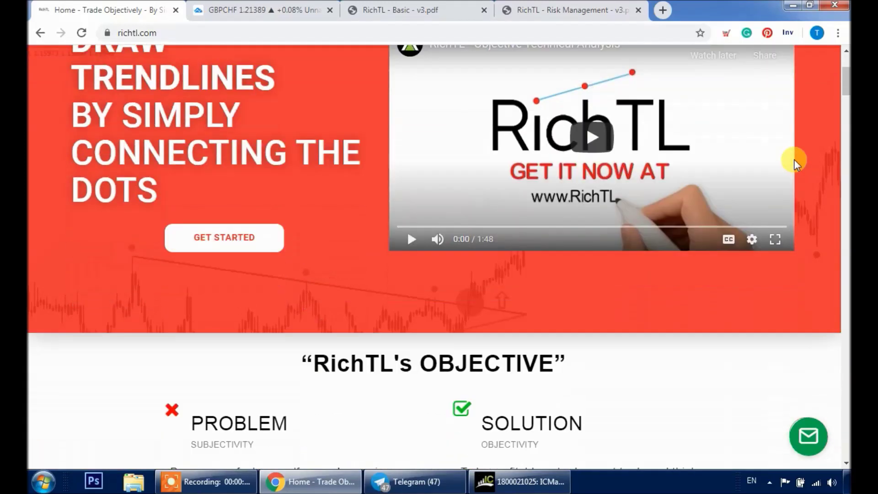
pyautogui.scroll(-2, 795, 160)
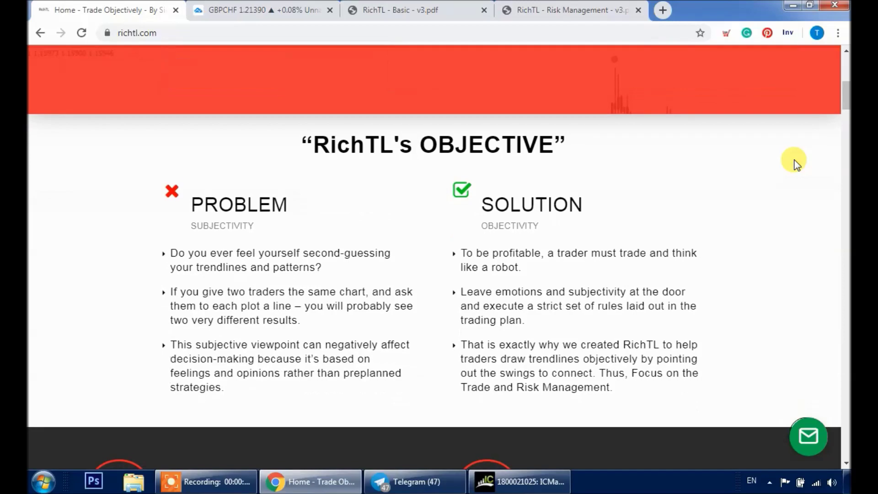
pyautogui.scroll(-2, 795, 160)
pyautogui.scroll(-4, 795, 160)
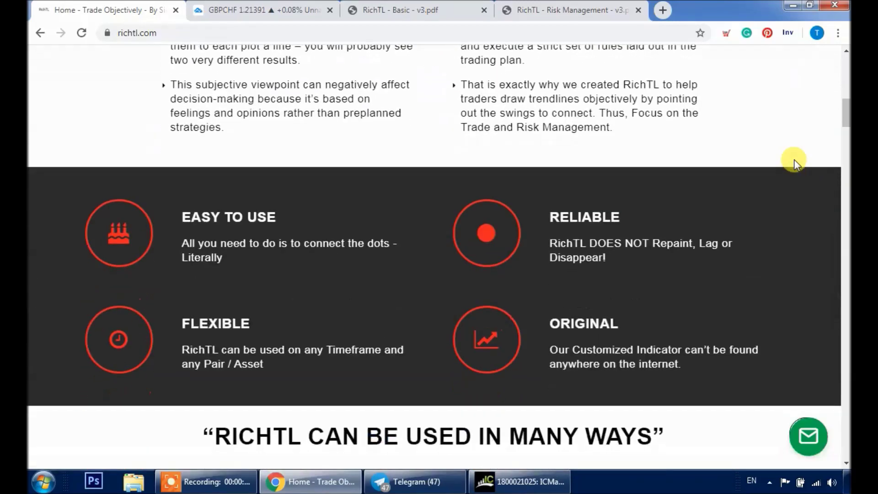
pyautogui.scroll(-18, 794, 160)
pyautogui.scroll(-3, 794, 160)
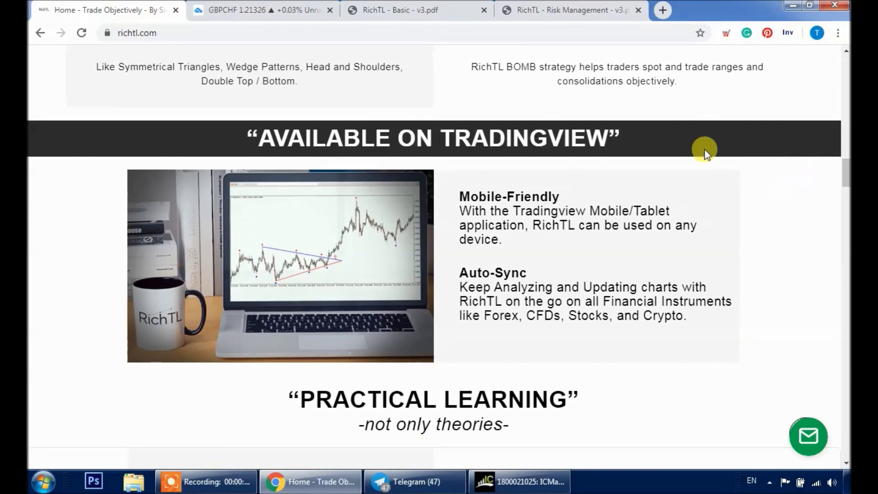
# - View the GBPCHF TradingView chart example, then go back to the RichTL homepage tab
pyautogui.click(288, 7)
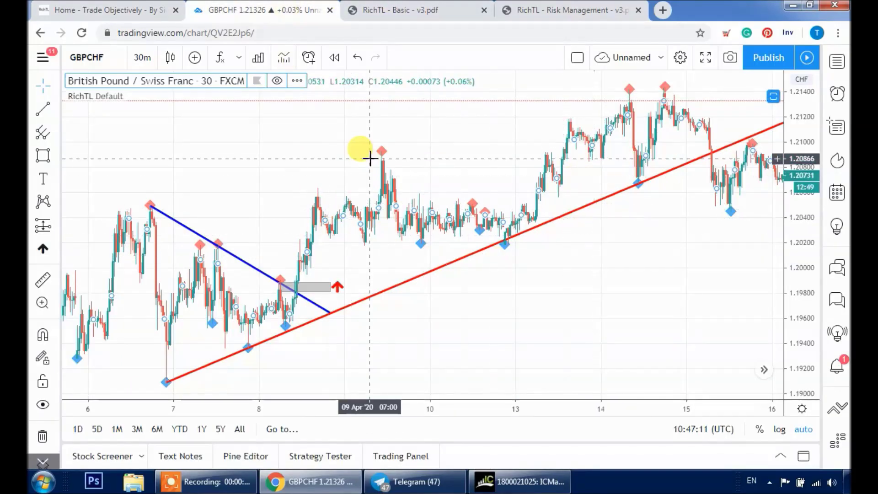
pyautogui.scroll(3, 268, 267)
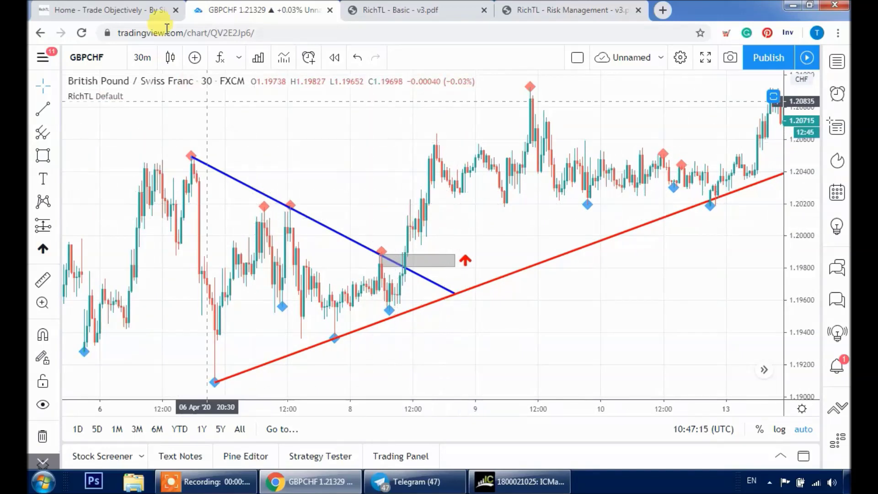
pyautogui.click(121, 9)
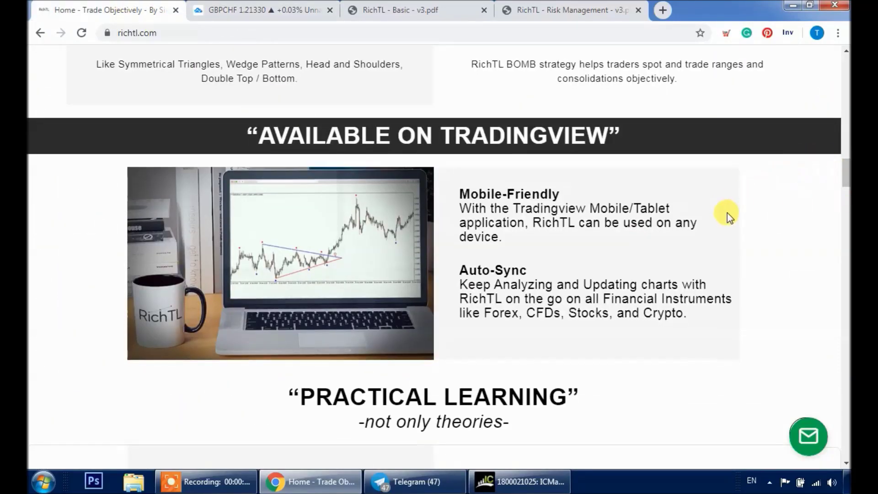
# - Scroll richtl.com to Practical Learning, then switch to Telegram's RichTL Premium chat
pyautogui.scroll(-5, 726, 214)
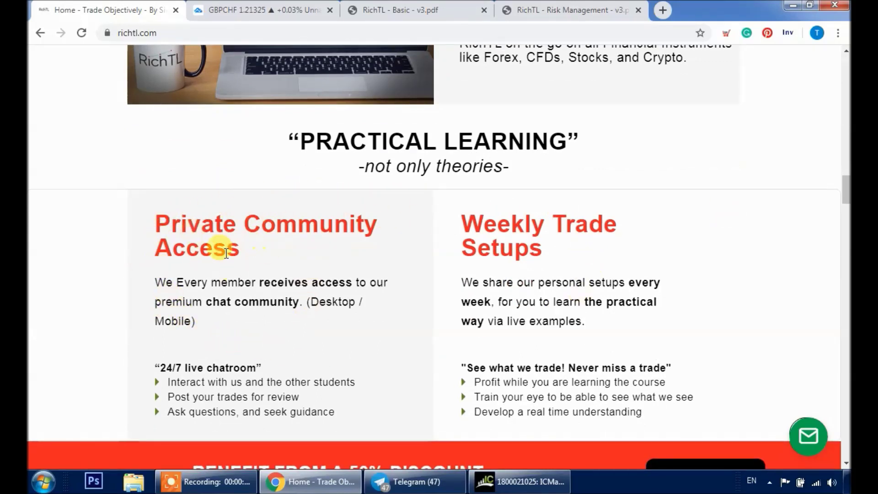
pyautogui.click(414, 482)
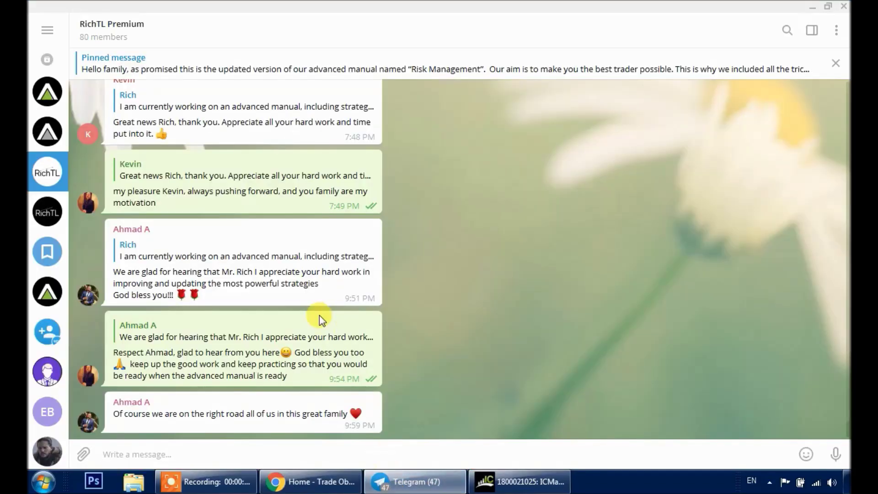
# - Scroll back through older messages in the RichTL Premium chat
pyautogui.scroll(10, 466, 288)
pyautogui.scroll(6, 413, 269)
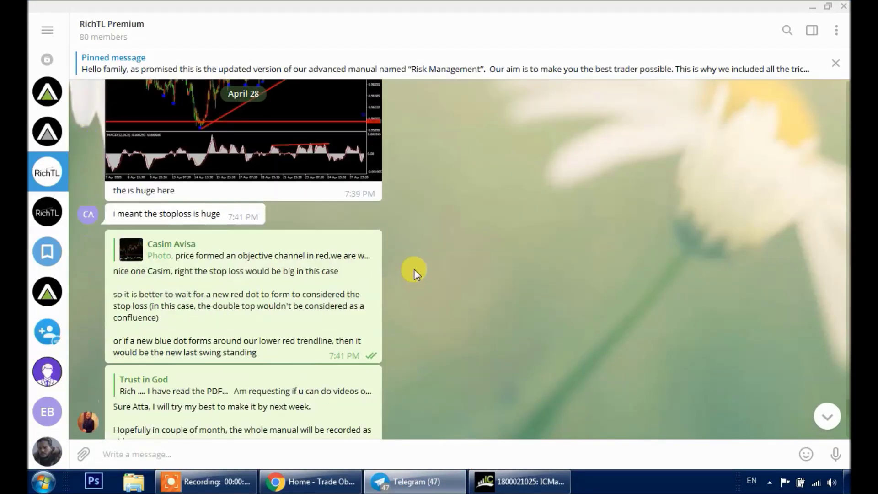
pyautogui.scroll(8, 414, 268)
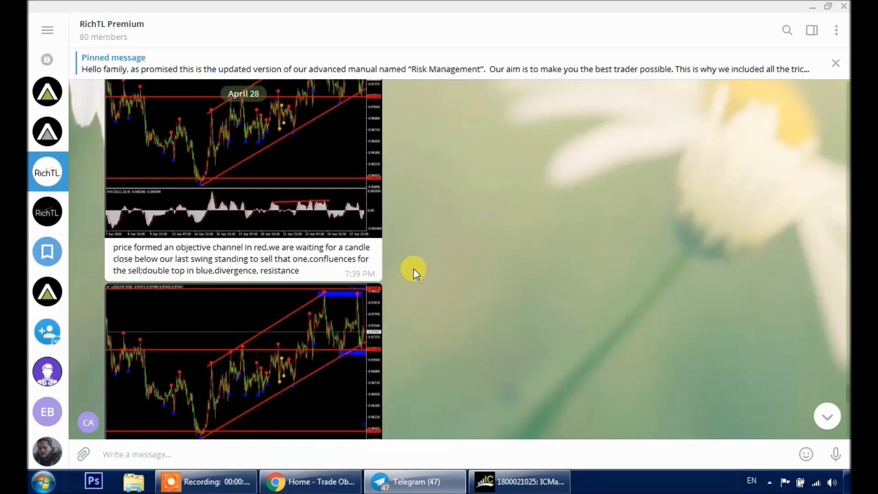
pyautogui.scroll(6, 413, 268)
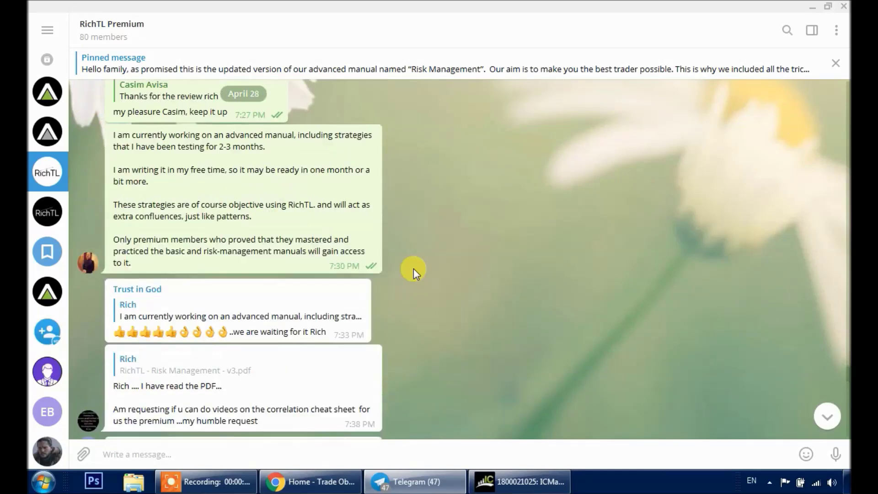
# - Browse theSignalyst - Weekly Market Overview posts, then return to richtl.com in Chrome
pyautogui.click(41, 139)
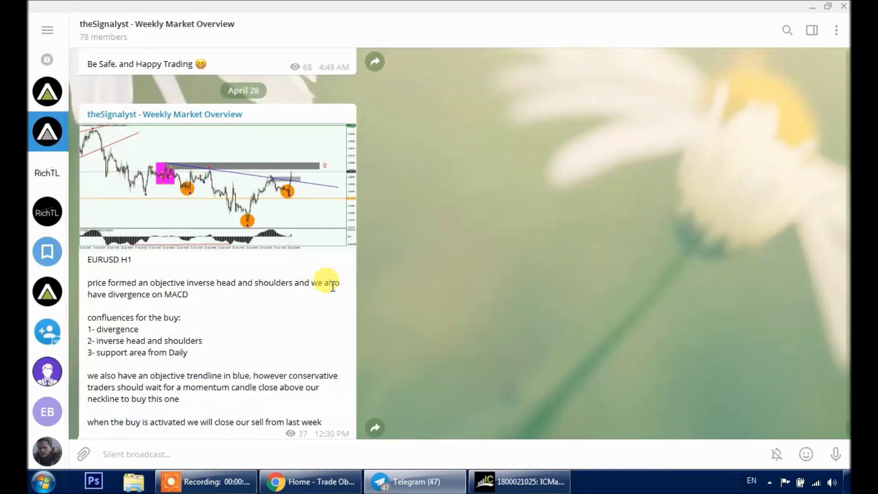
pyautogui.scroll(1, 344, 293)
pyautogui.scroll(-1, 234, 255)
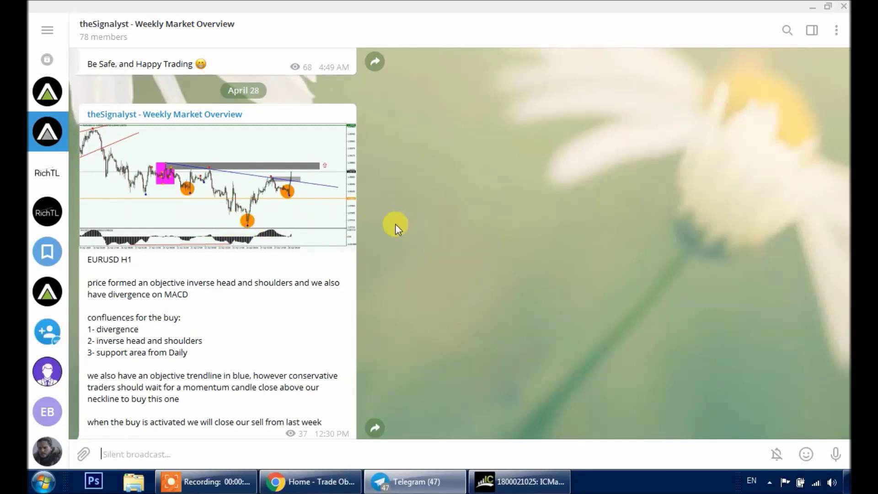
pyautogui.scroll(5, 395, 224)
pyautogui.scroll(3, 395, 224)
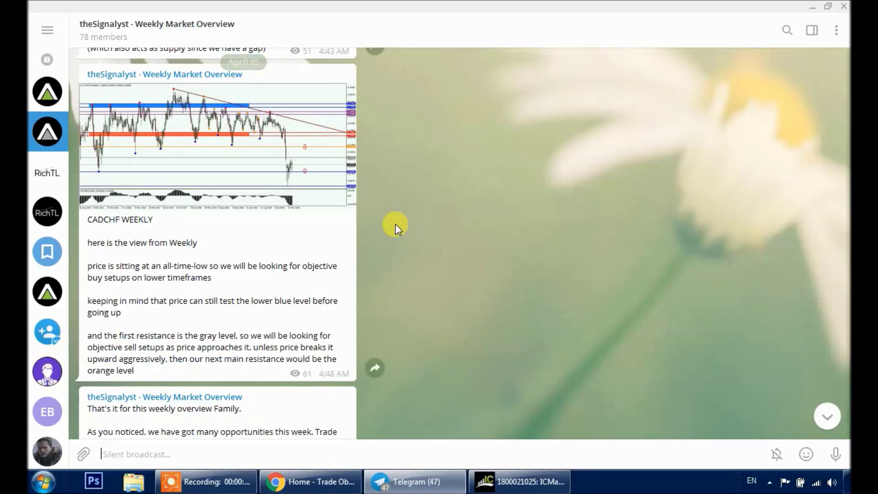
pyautogui.click(320, 482)
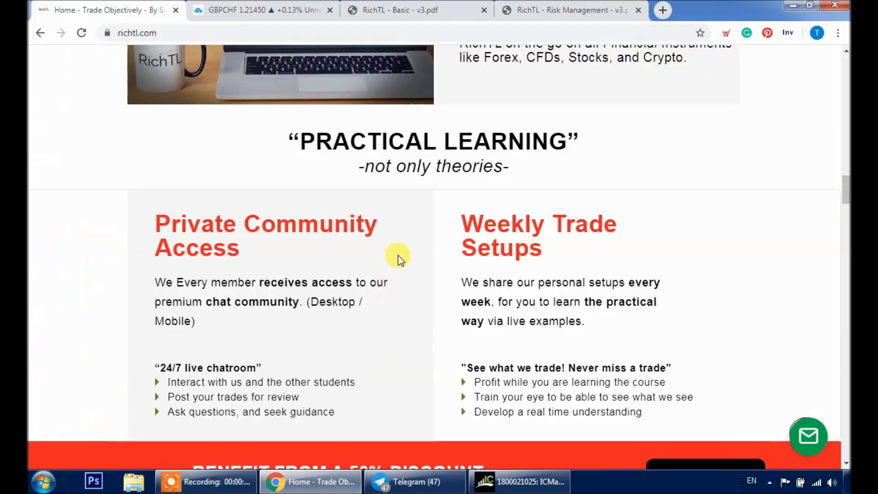
# - Scroll to the Bonus free course section, then switch to the 'RichTL - Basic - v3.pdf' contents page
pyautogui.scroll(-8, 398, 256)
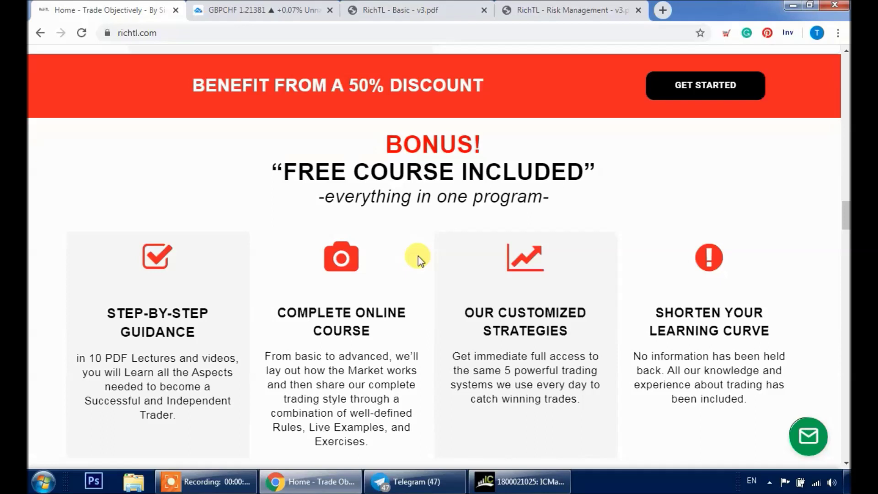
pyautogui.click(393, 10)
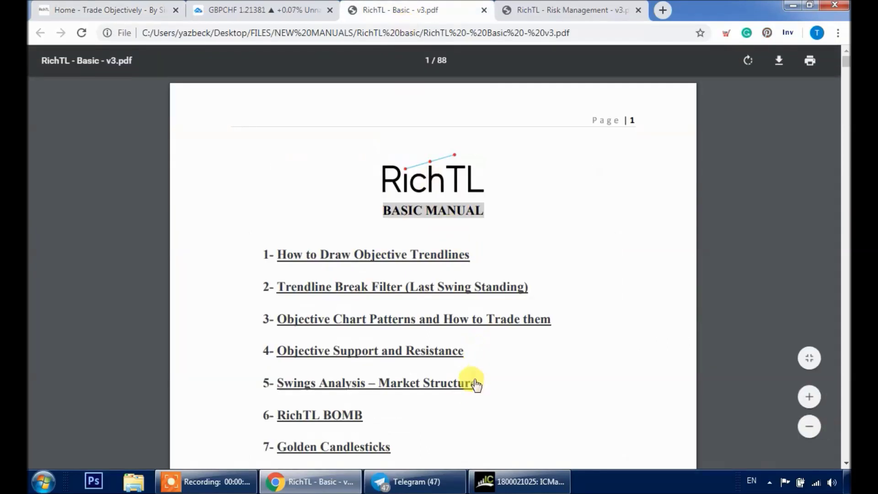
# - Jump to 'The Power of Confluence' chapter on page 78, then switch to the Risk Management PDF
pyautogui.scroll(-3, 476, 385)
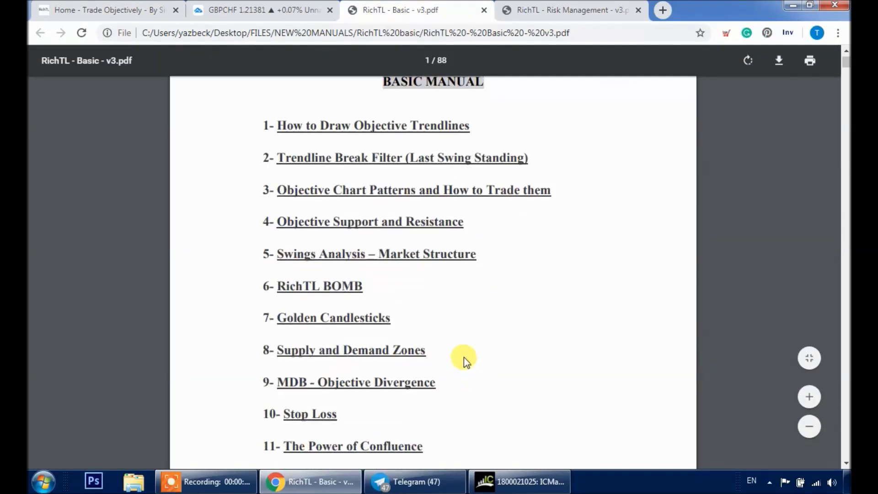
pyautogui.scroll(-2, 456, 348)
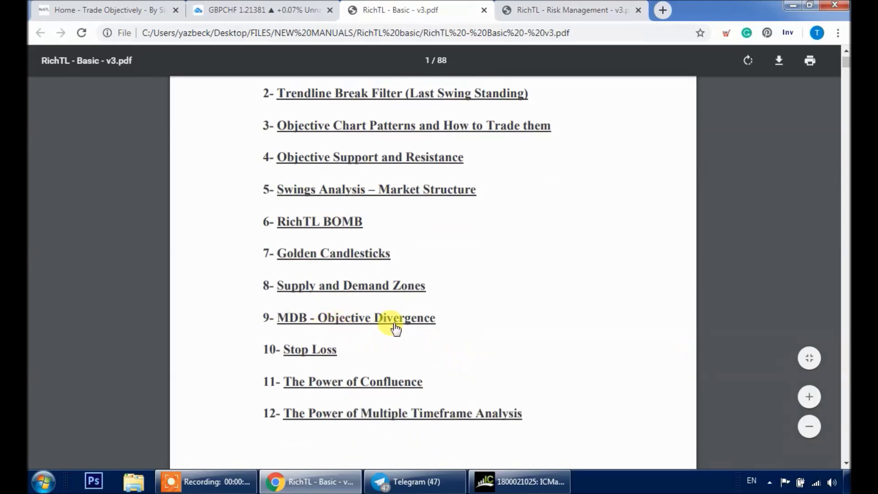
pyautogui.scroll(-2, 441, 334)
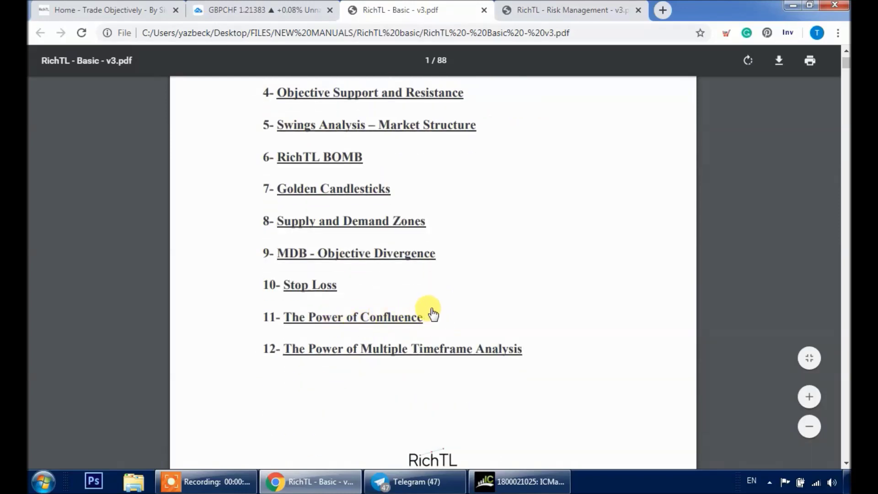
pyautogui.scroll(-2, 432, 314)
pyautogui.click(371, 259)
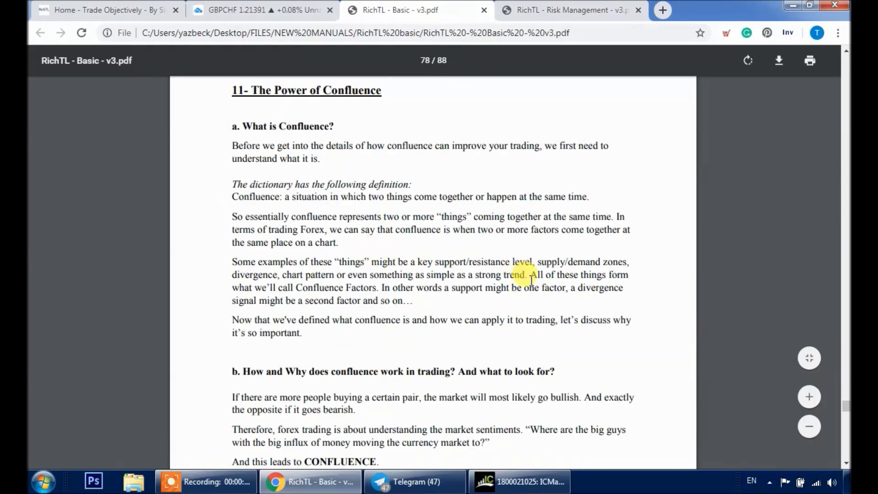
pyautogui.scroll(-2, 532, 279)
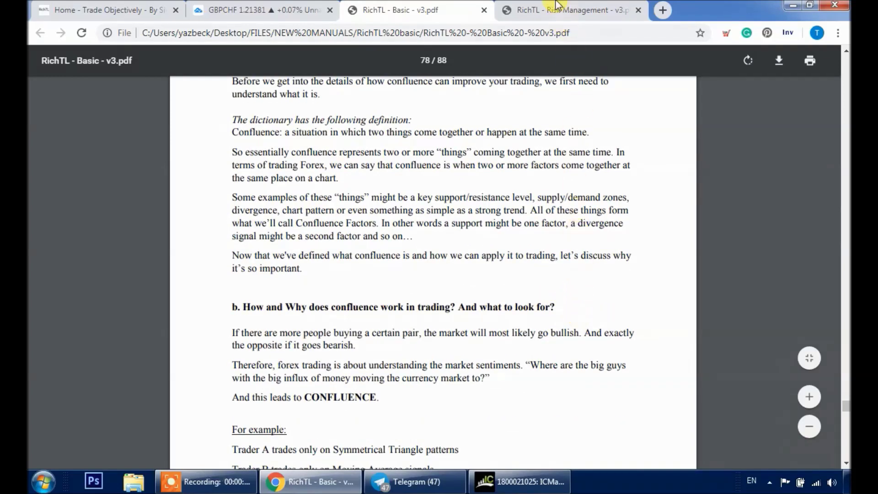
pyautogui.hotkey('ctrl', 'Tab')
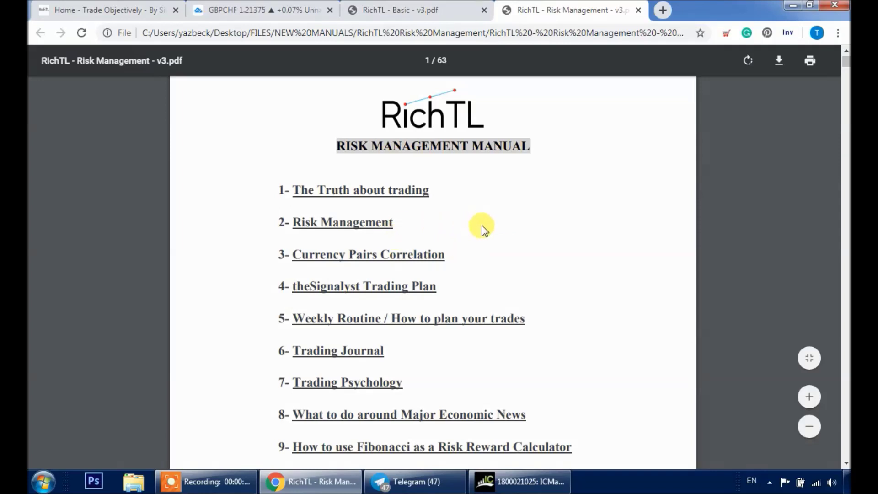
# - Jump to 'Weekly Routine / How to plan your trades', read to Final Watchlist, then return to richtl.com
pyautogui.scroll(-1, 458, 238)
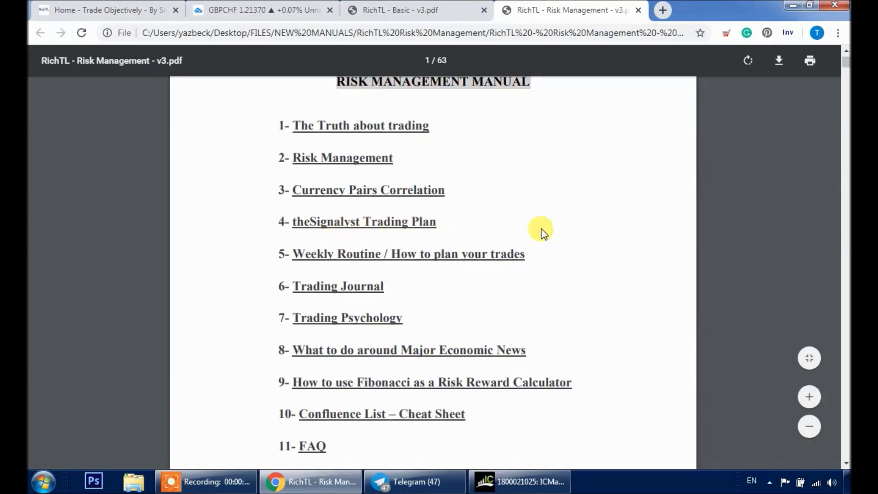
pyautogui.scroll(-1, 494, 215)
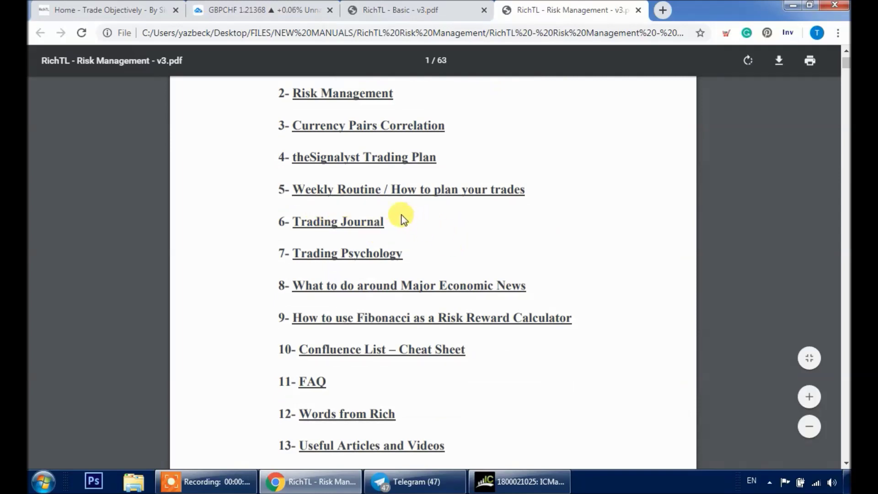
pyautogui.click(358, 193)
pyautogui.scroll(-3, 626, 243)
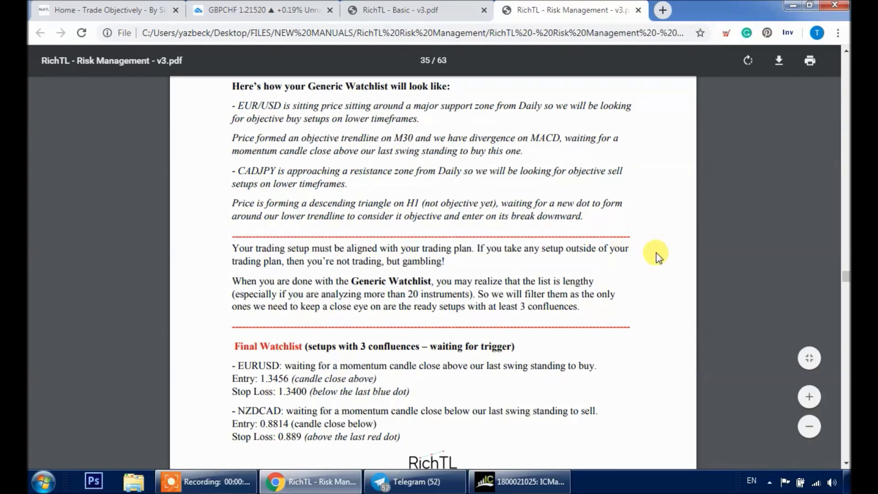
pyautogui.click(132, 10)
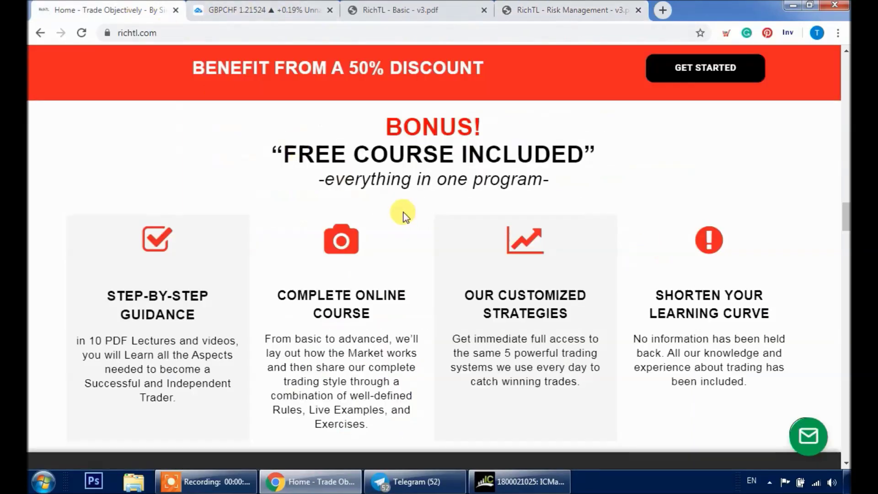
# - Scroll richtl.com past the Premium Package pricing to the weekly results and student testimonials
pyautogui.scroll(-10, 442, 240)
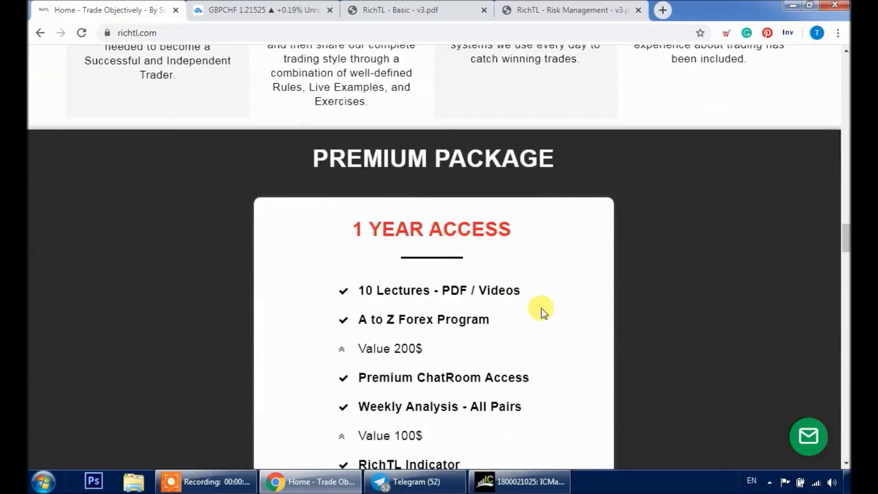
pyautogui.scroll(-2, 548, 318)
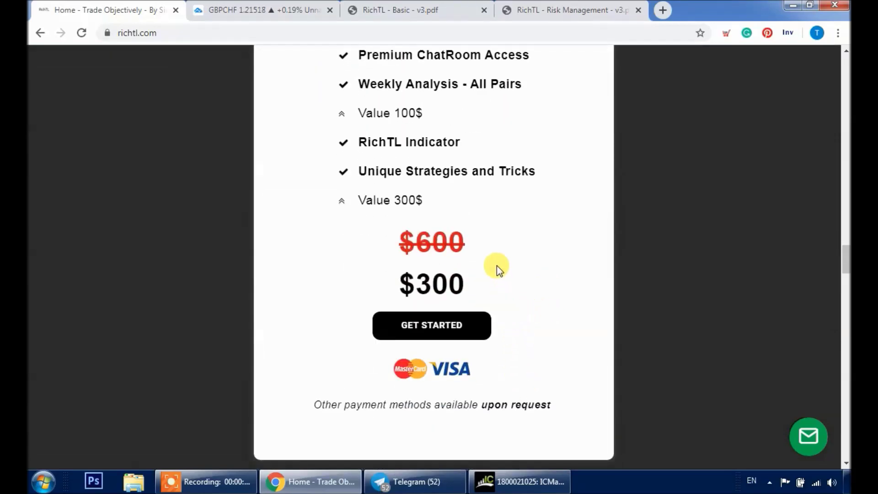
pyautogui.scroll(2, 516, 263)
pyautogui.scroll(3, 517, 256)
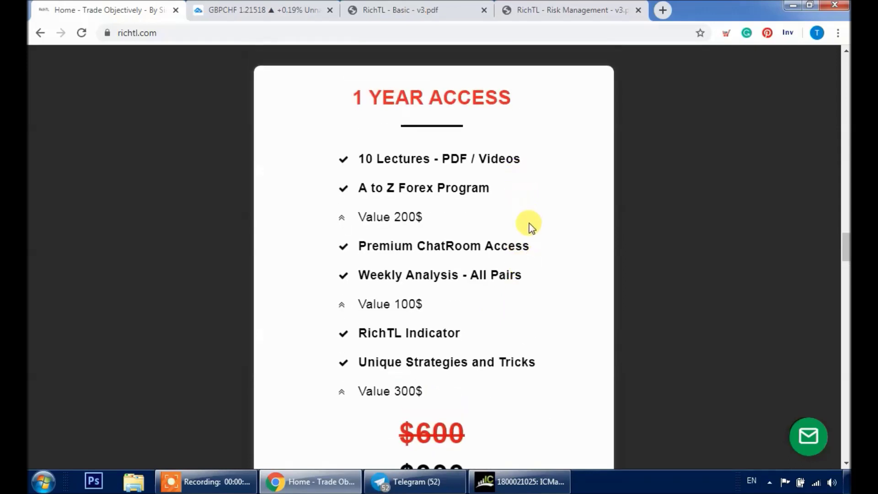
pyautogui.scroll(-4, 529, 226)
pyautogui.scroll(-2, 529, 228)
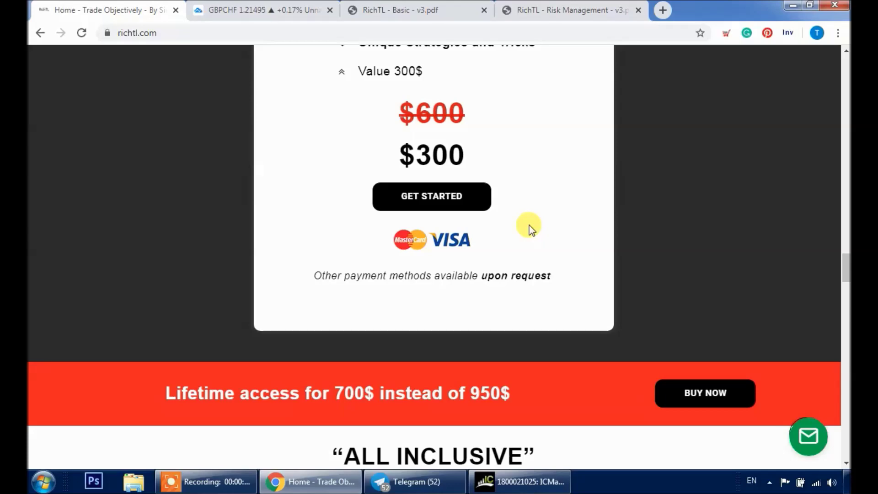
pyautogui.scroll(-15, 529, 227)
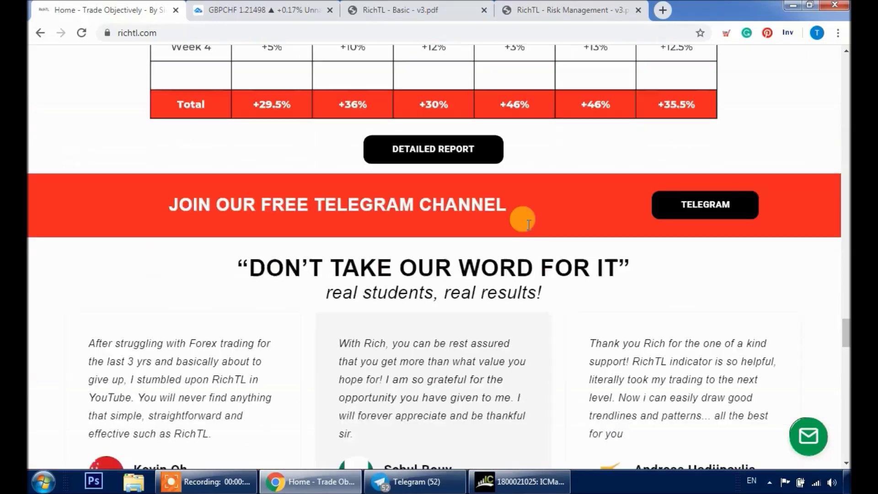
pyautogui.scroll(-20, 528, 224)
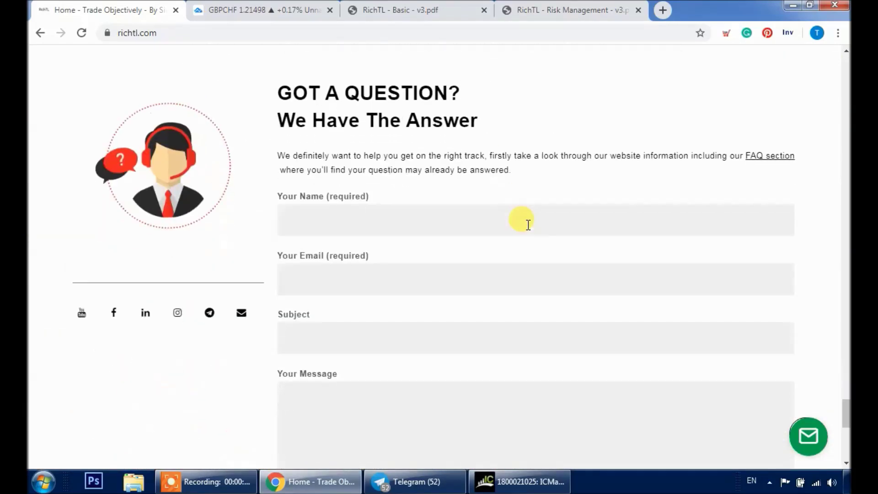